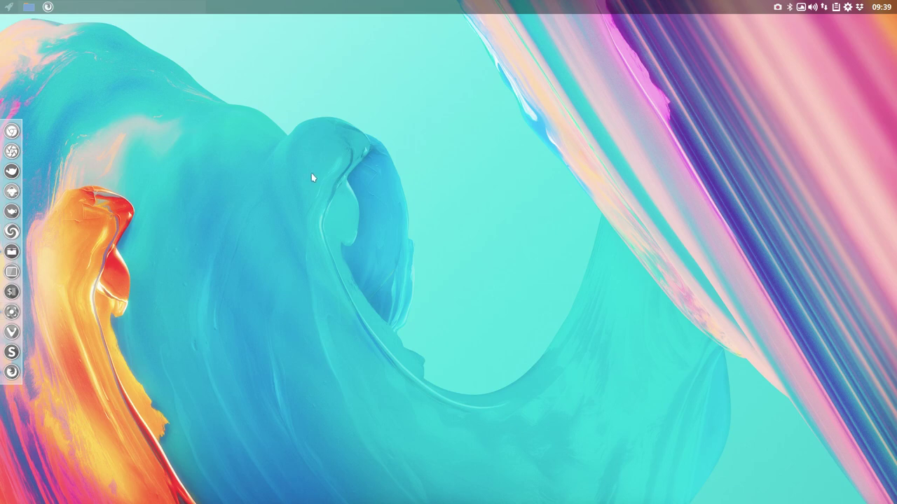
Step: Browse the categories of the panel's application menu and open the Tint2 GUI theme tool
click(6, 10)
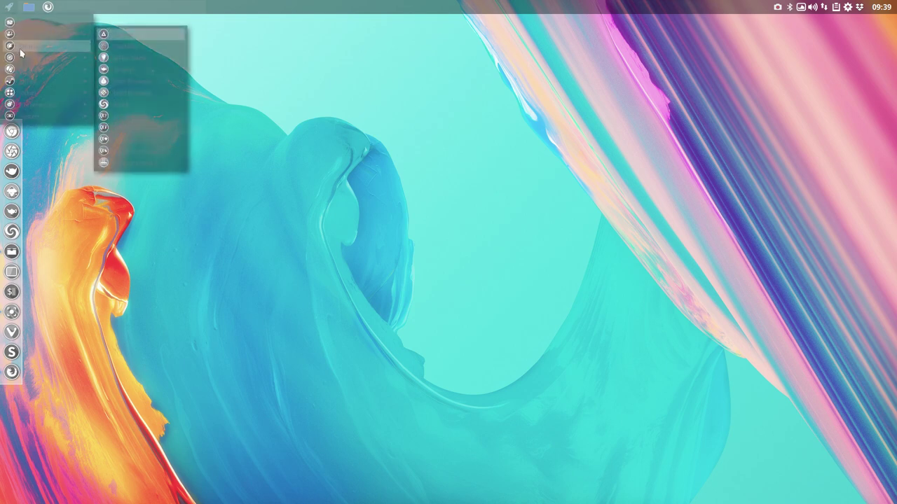
mouse_move(30, 107)
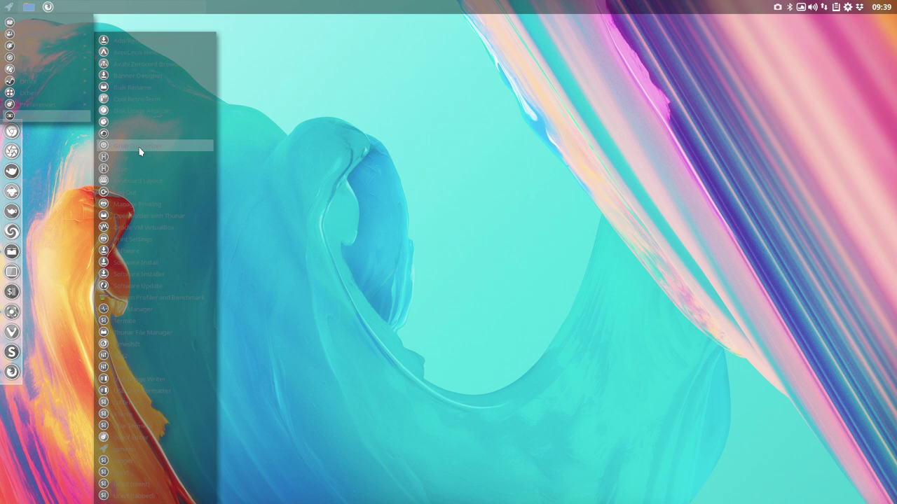
right_click(312, 84)
mouse_move(359, 214)
mouse_move(387, 204)
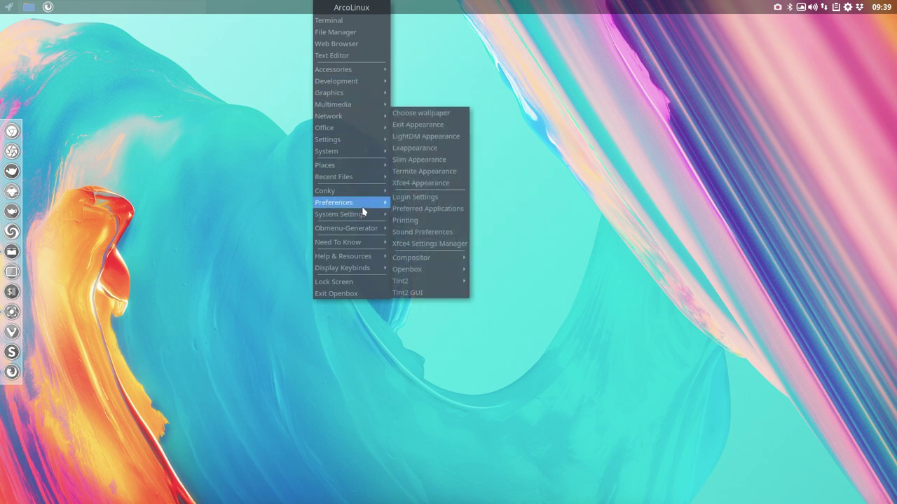
click(412, 288)
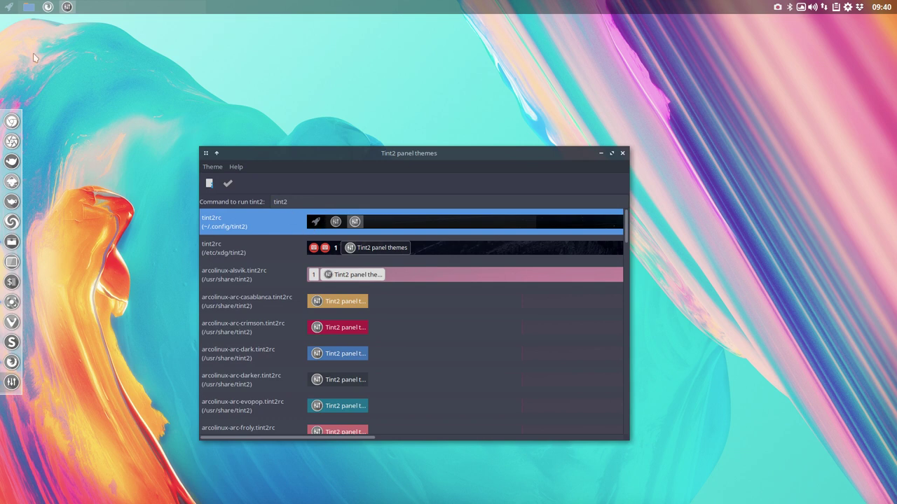
Step: Review the panel items and launcher applications of the tint2rc theme in ~/.config/tint2, and close the theme tool
double_click(253, 232)
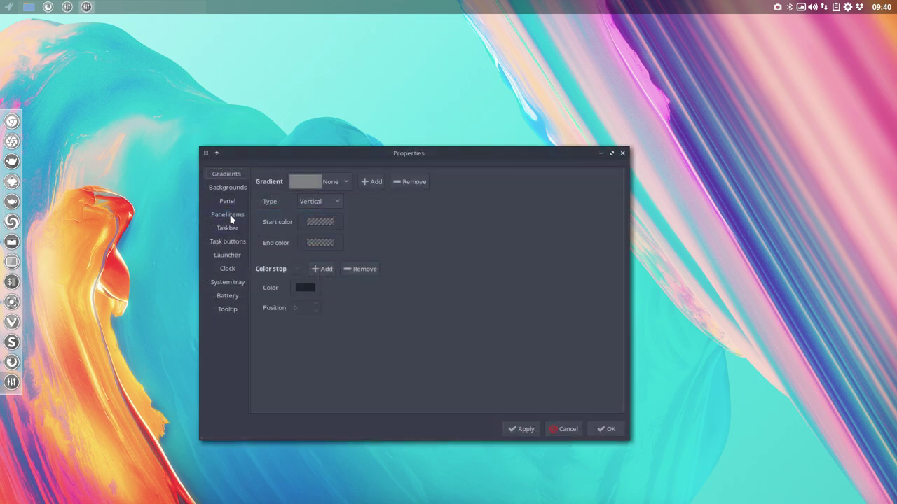
click(231, 214)
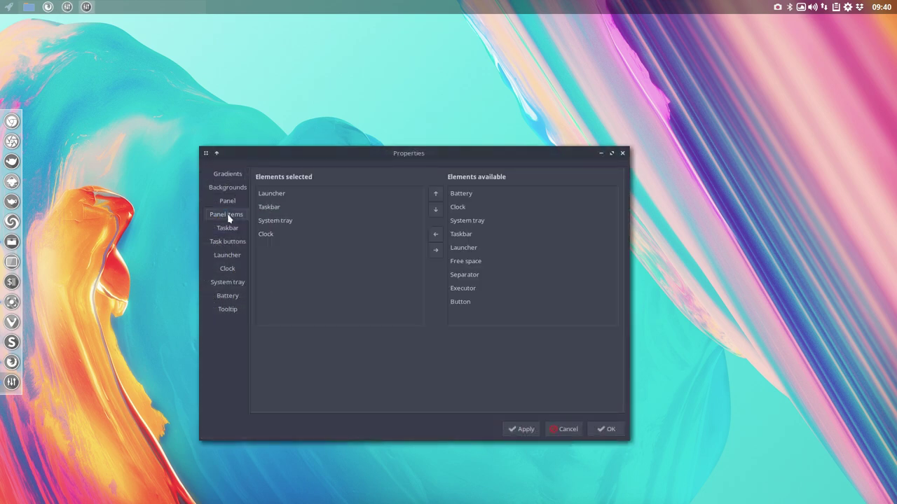
click(273, 196)
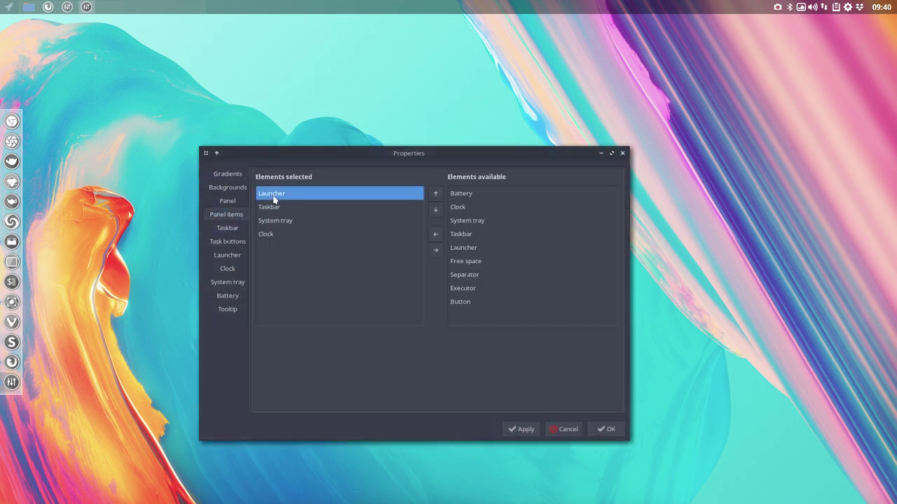
click(235, 259)
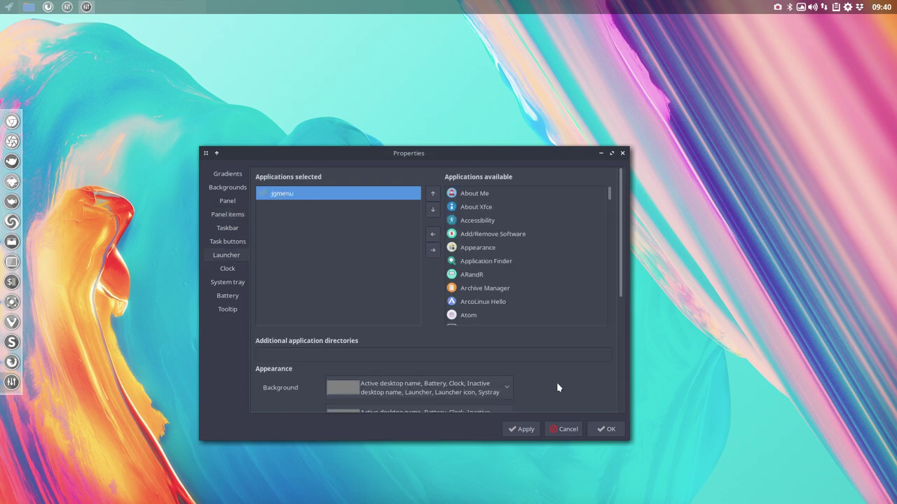
click(601, 430)
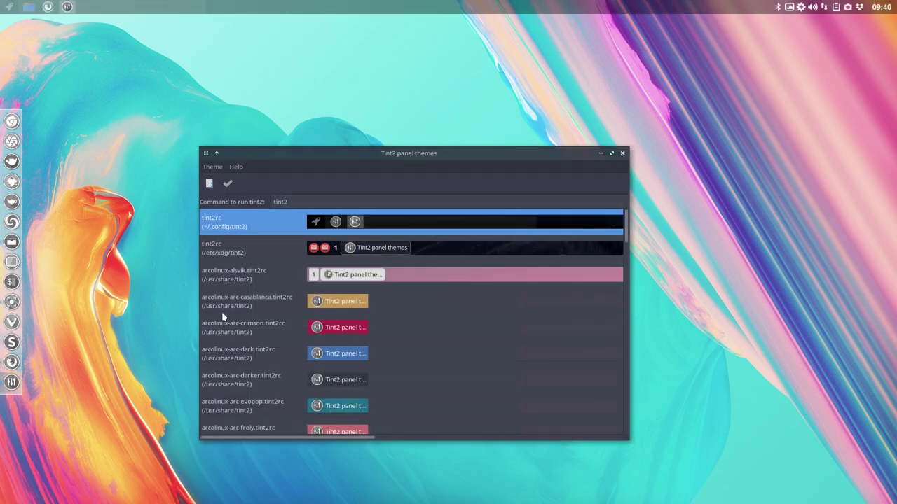
click(623, 154)
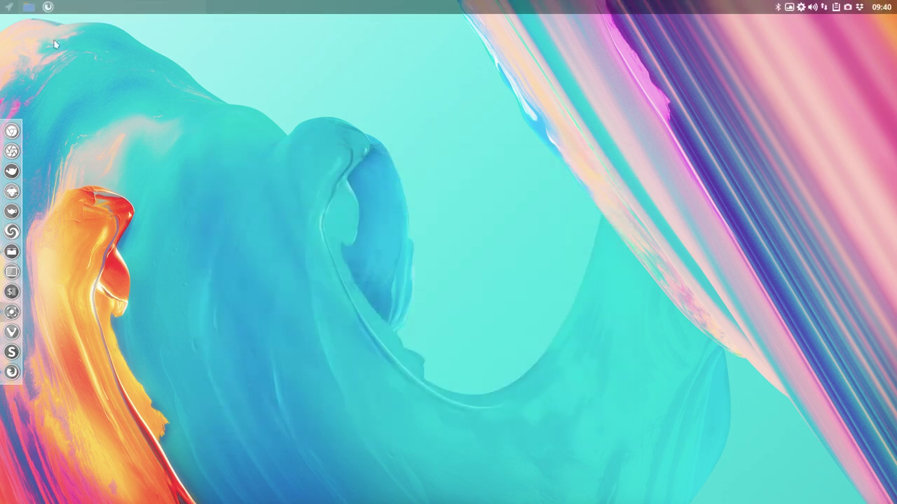
Step: Open a terminal and run jgmenu -h to show the command's usage
click(5, 7)
click(247, 173)
key(ctrl+alt+t)
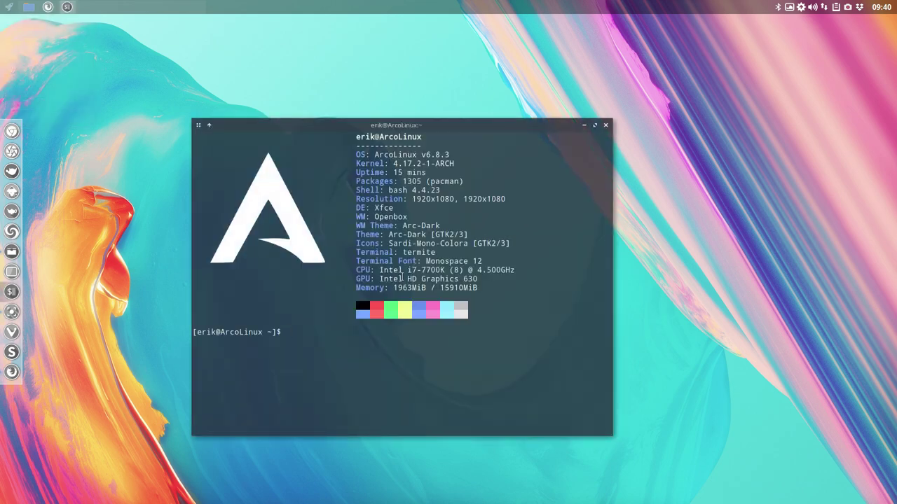
text(jgmenu -h)
key(Return)
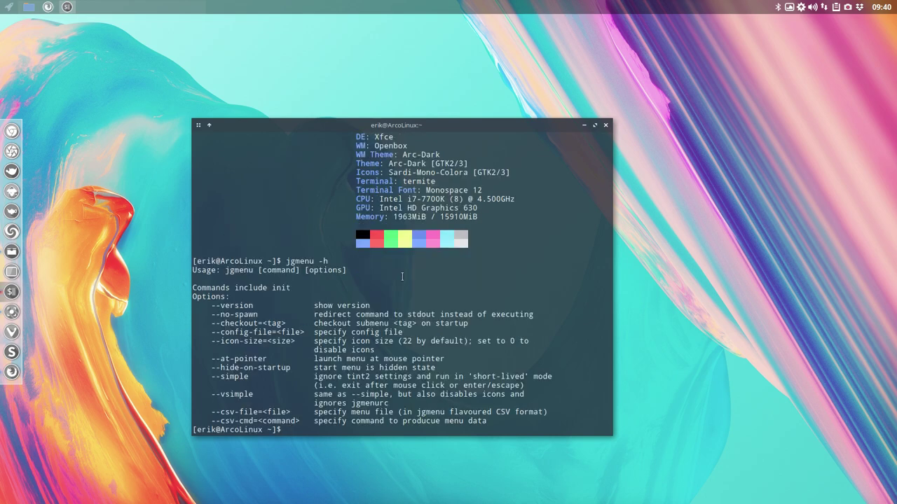
Step: Show jgmenu's usage again with the long --help option
key(Up)
key(BackSpace)
text(-help)
key(Return)
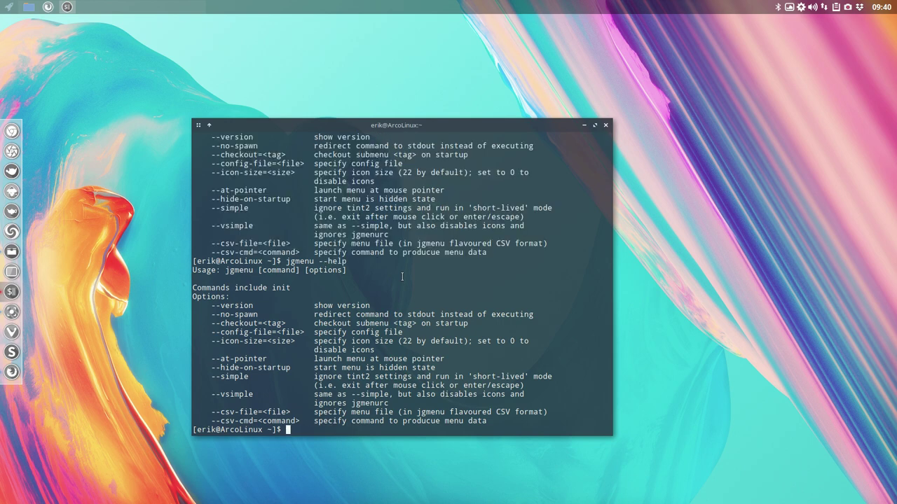
Step: Open the jgmenu manual page with man jgmenu and skim it through to the end
text(man jgmenu)
key(Return)
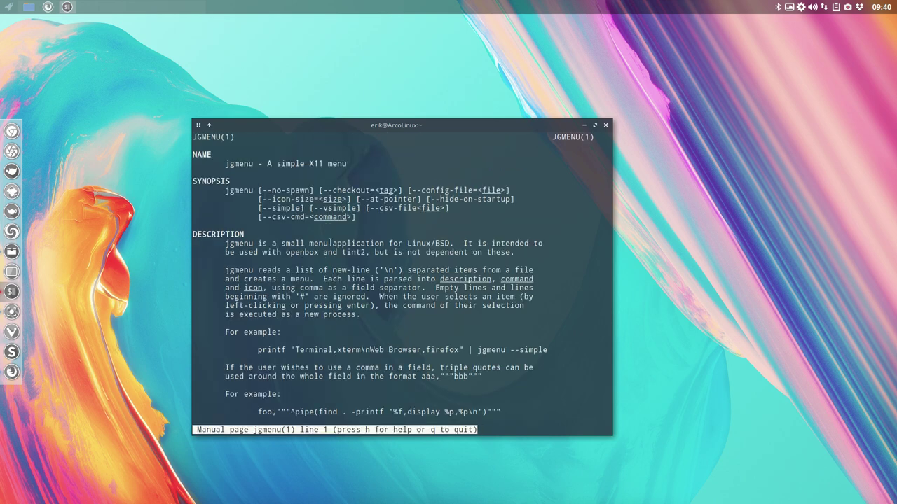
scroll(330, 243, down, 8)
scroll(330, 242, down, 9)
scroll(330, 243, up, 1)
scroll(330, 243, down, 12)
scroll(329, 243, down, 15)
scroll(329, 242, down, 11)
scroll(330, 242, down, 15)
scroll(330, 242, down, 20)
scroll(329, 242, down, 20)
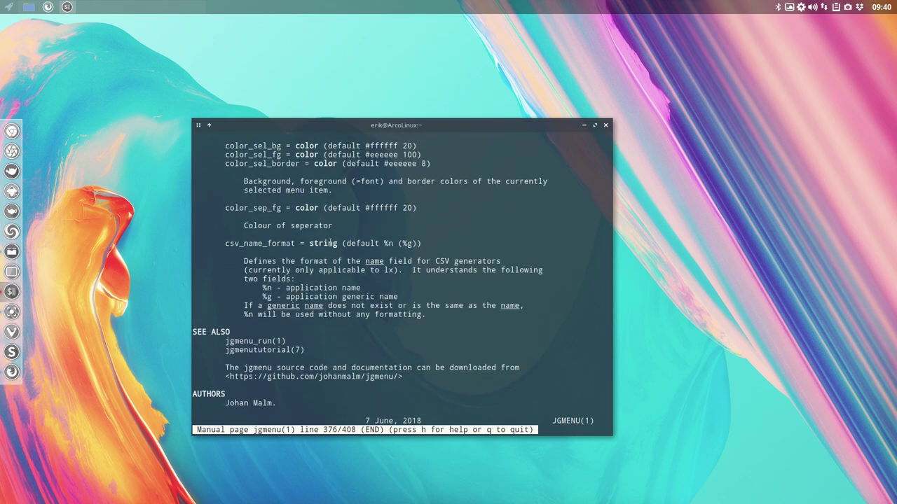
Step: Read the jgmenu manual from its beginning through the configuration file syntax and value types, and close the terminal
scroll(330, 242, up, 20)
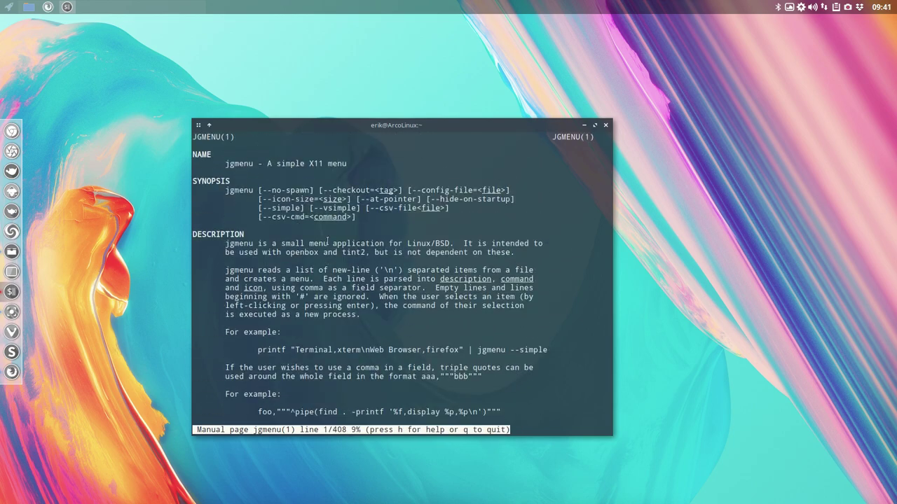
scroll(327, 242, down, 3)
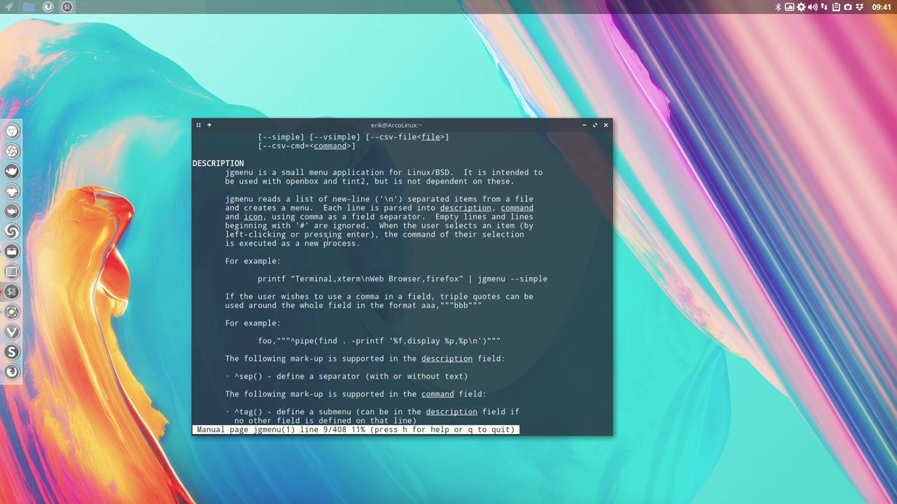
scroll(326, 243, down, 16)
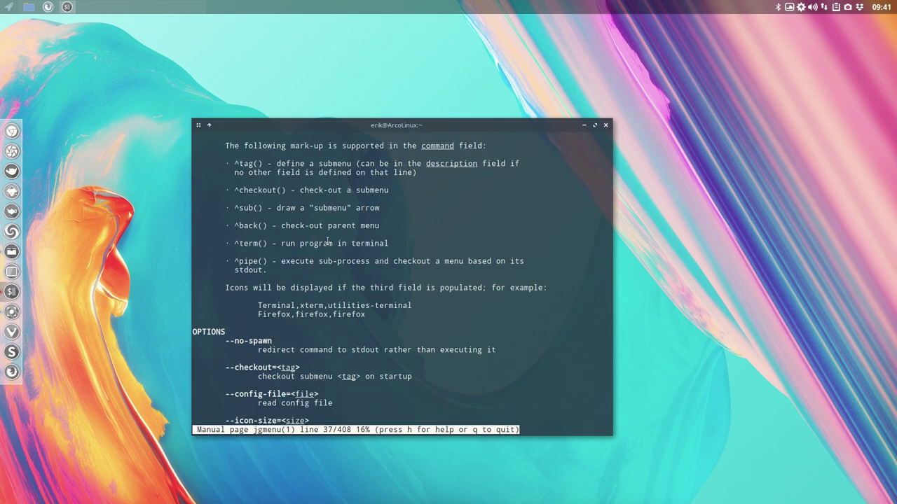
scroll(327, 242, down, 9)
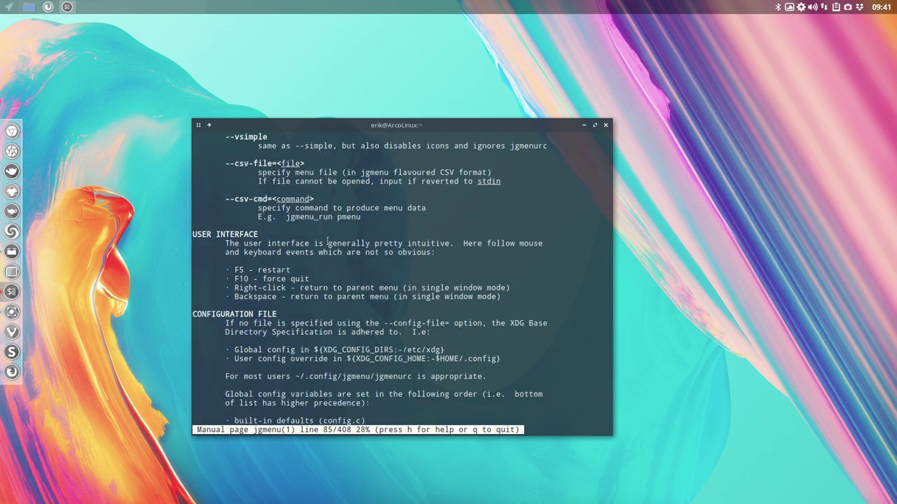
scroll(327, 241, down, 4)
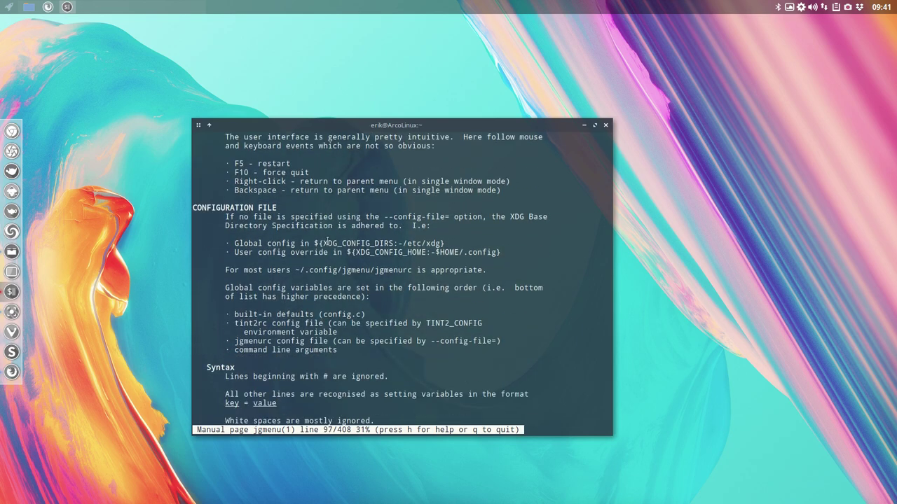
scroll(327, 243, down, 3)
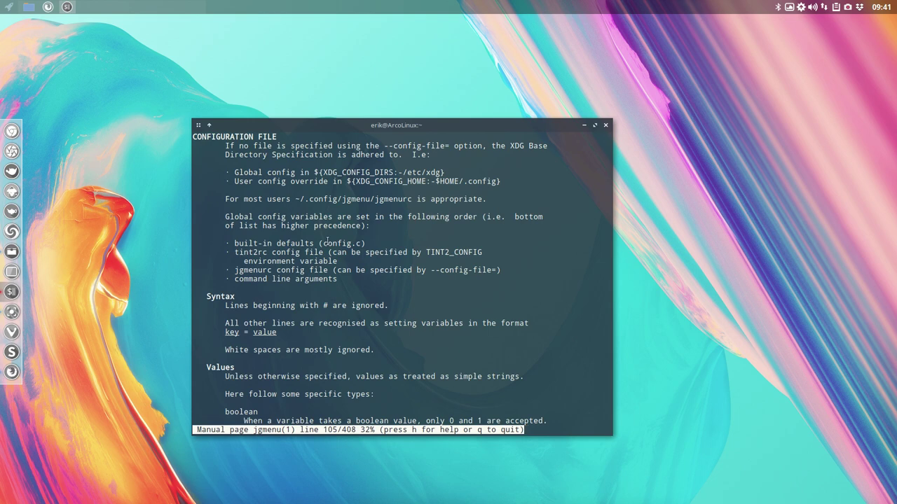
scroll(327, 241, down, 3)
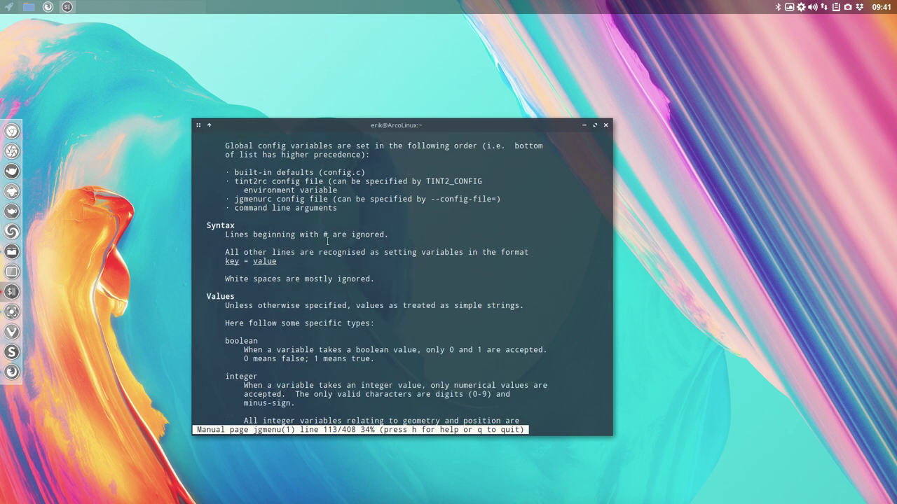
scroll(326, 241, up, 3)
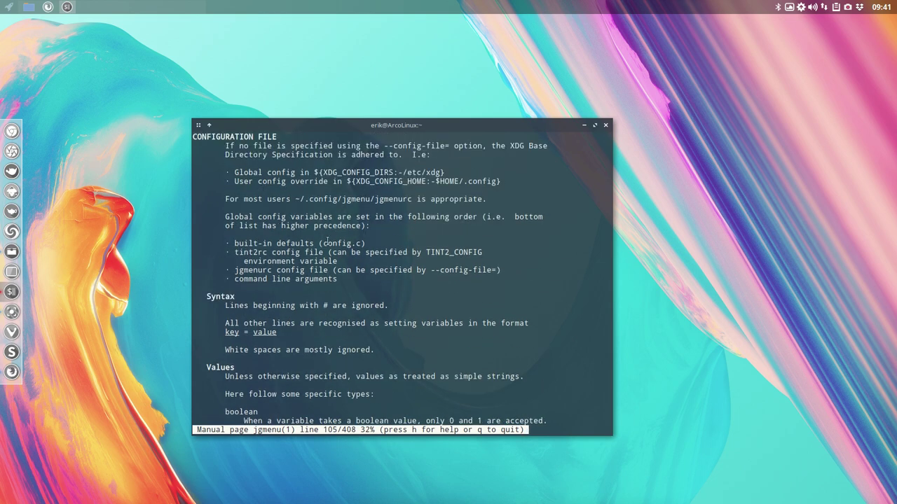
scroll(327, 241, down, 5)
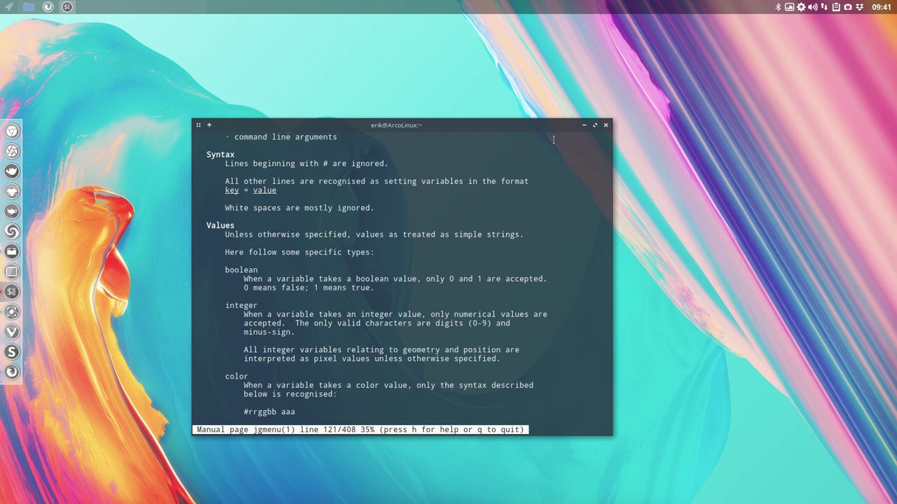
click(605, 126)
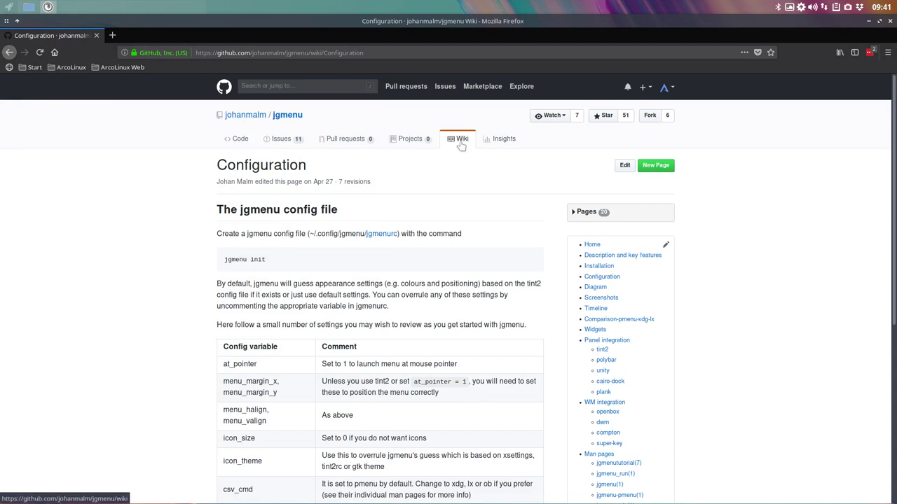
Step: Highlight the jgmenu init command on the jgmenu wiki's Configuration page in Firefox, and close the browser
drag(275, 260, 219, 260)
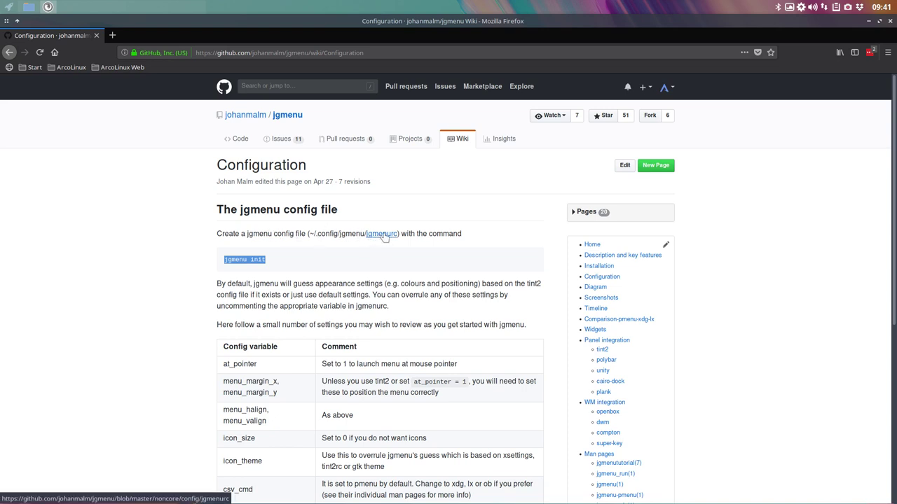
click(244, 258)
drag(272, 260, 221, 259)
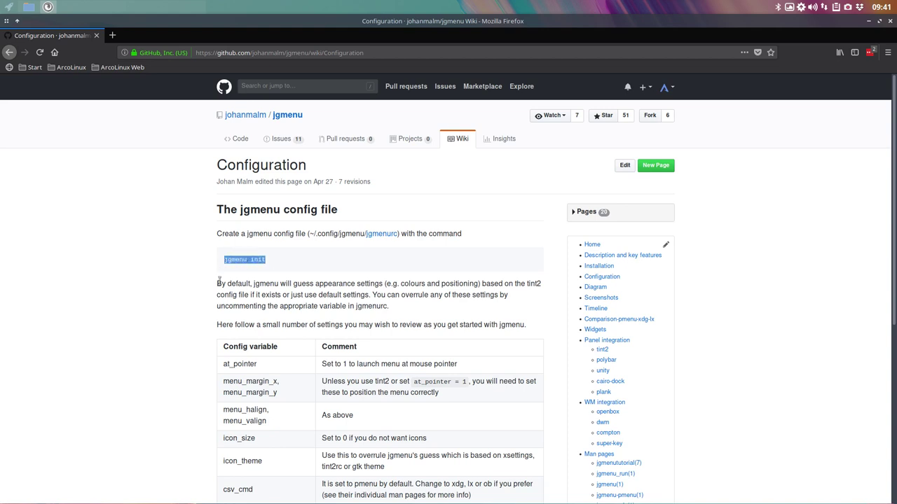
key(ctrl+q)
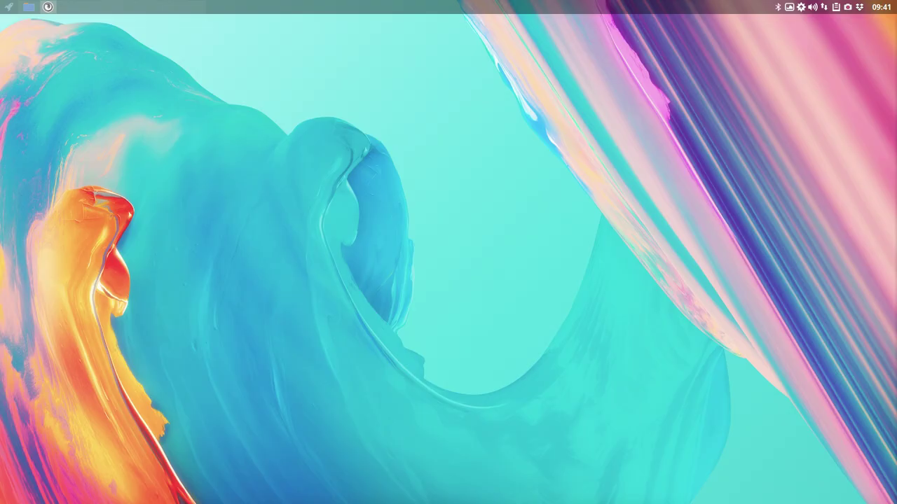
Step: Open a new terminal, move it lower on the desktop, and enter jgmenu init at the prompt without running it
right_click(205, 168)
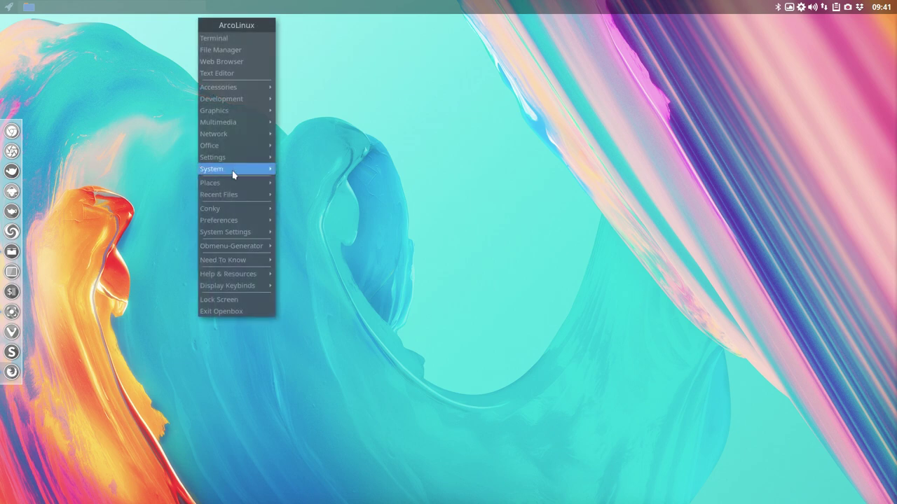
click(225, 38)
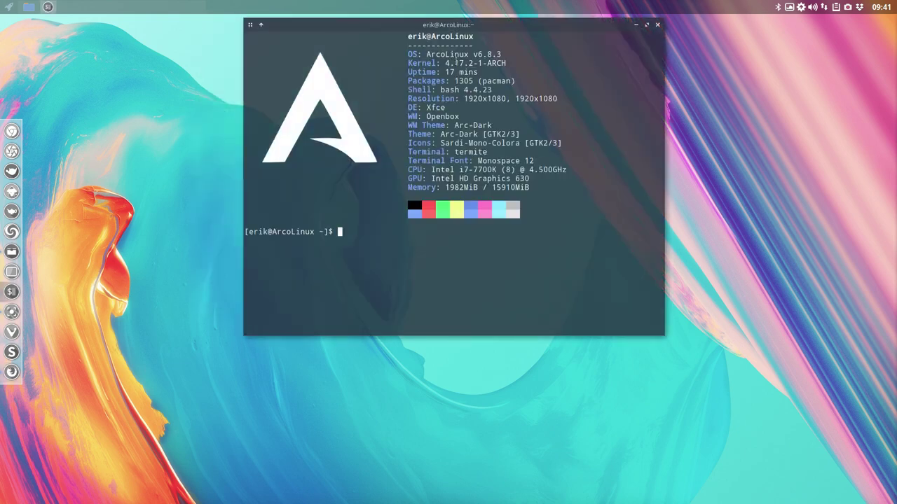
drag(467, 21, 454, 112)
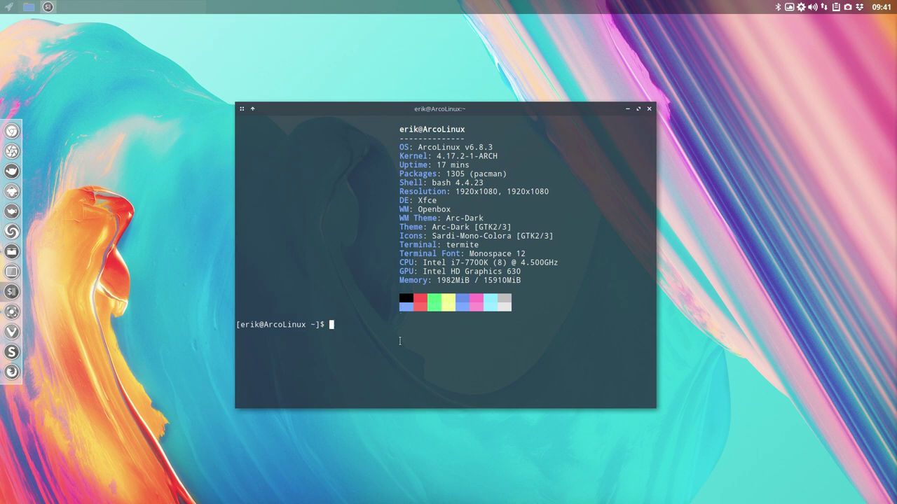
text(jgmenu init)
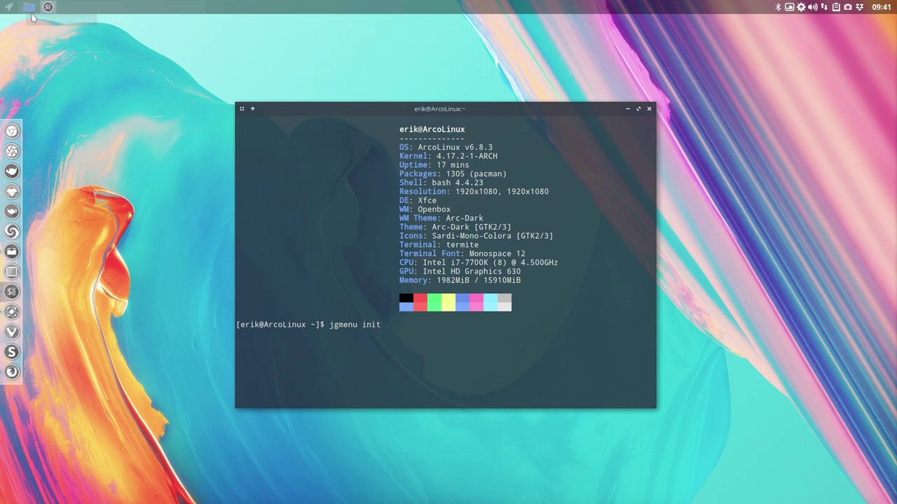
Step: Show the .config folder in the file manager beside the terminal, check its folders for jgmenu, and return to the terminal
click(30, 7)
drag(479, 80, 630, 52)
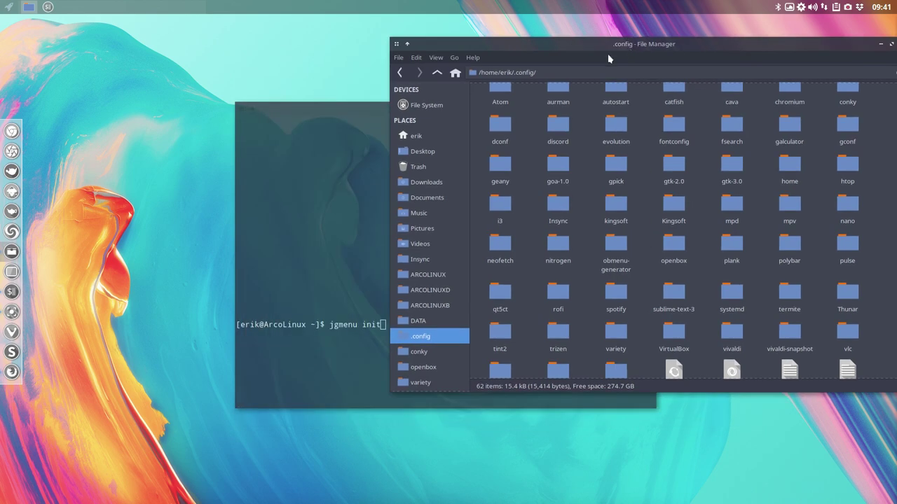
drag(360, 110, 169, 193)
click(528, 220)
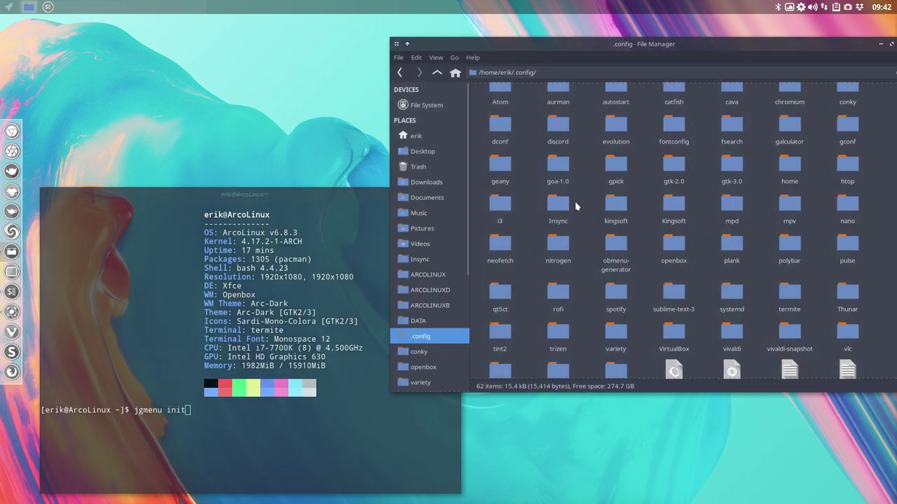
click(560, 210)
click(616, 205)
click(244, 411)
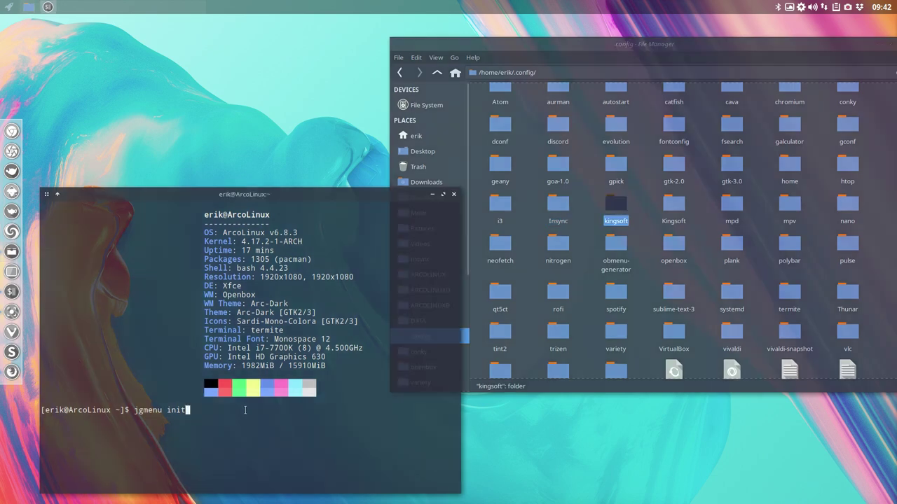
Step: Run jgmenu init, open the jgmenu folder inside .config in the file manager, and close the terminal
key(Return)
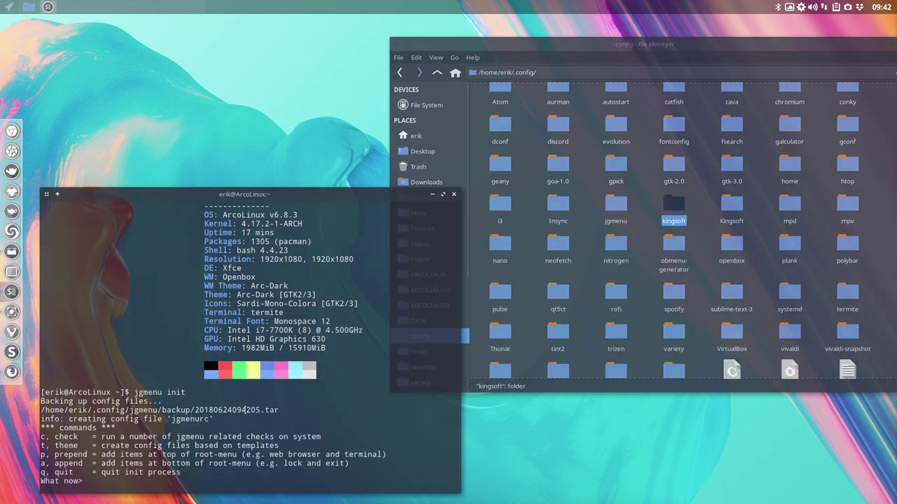
click(618, 203)
double_click(617, 203)
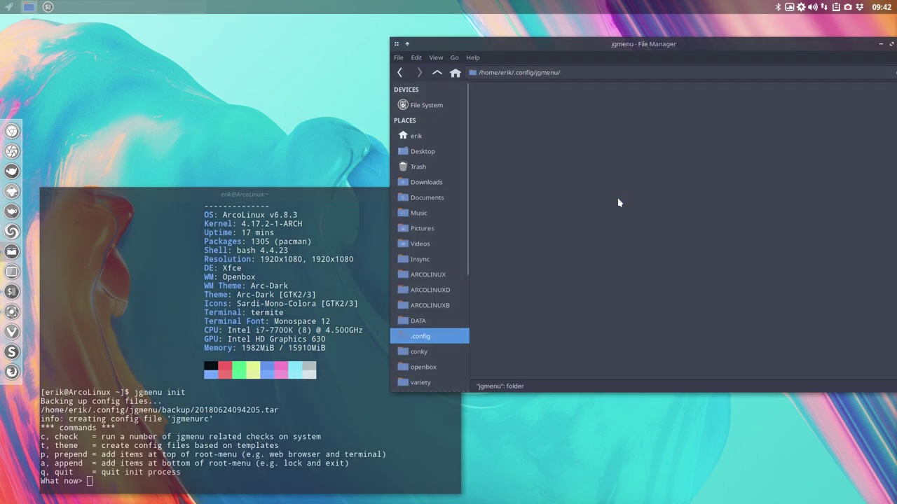
click(525, 102)
click(487, 100)
click(369, 192)
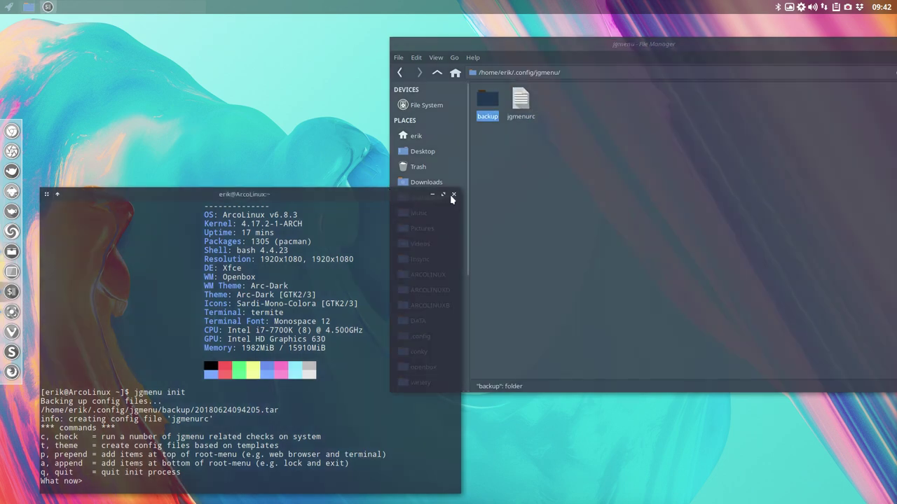
click(453, 194)
Step: Open jgmenurc in Sublime Text, close all open files without saving, and reopen jgmenurc on its own
click(521, 112)
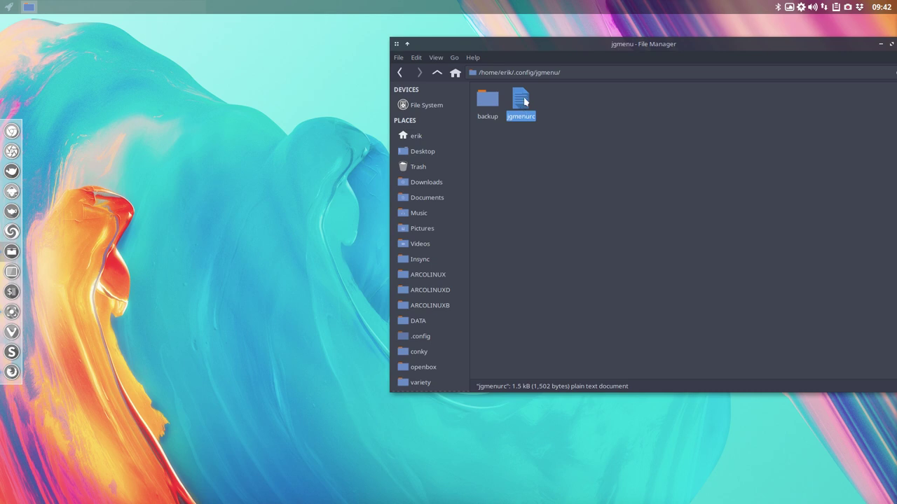
double_click(521, 101)
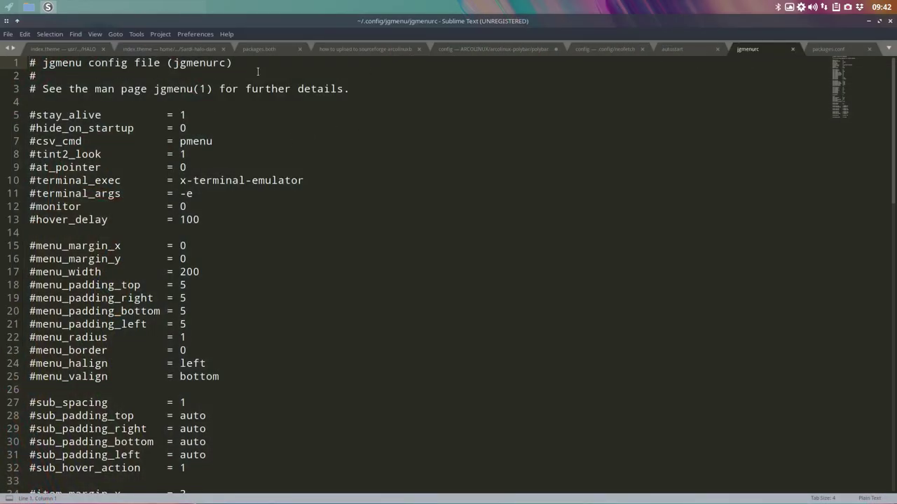
click(10, 35)
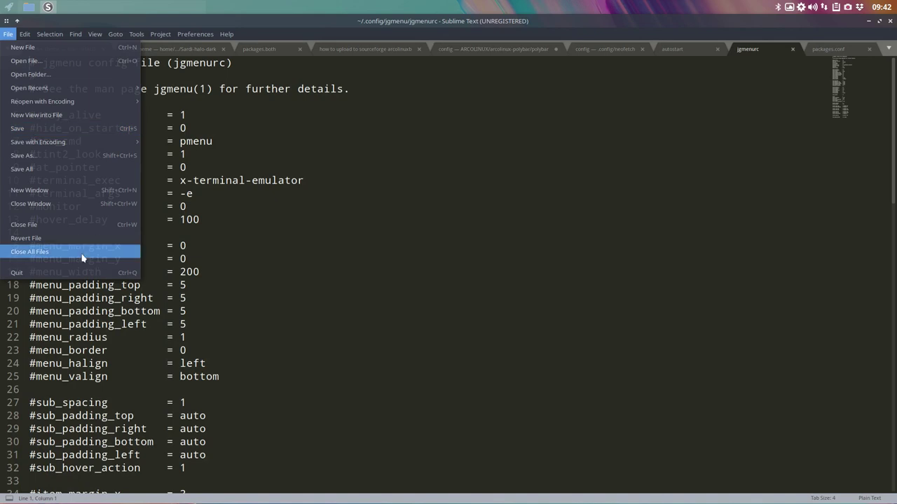
click(82, 259)
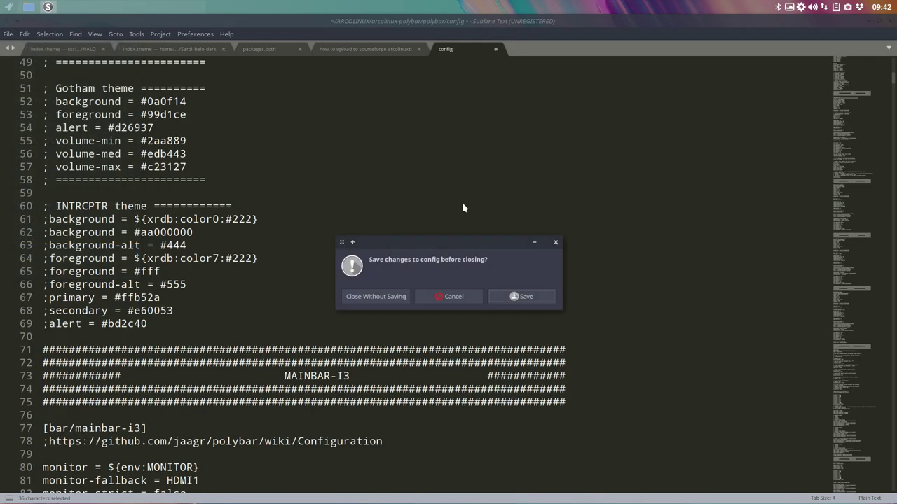
click(377, 297)
click(890, 21)
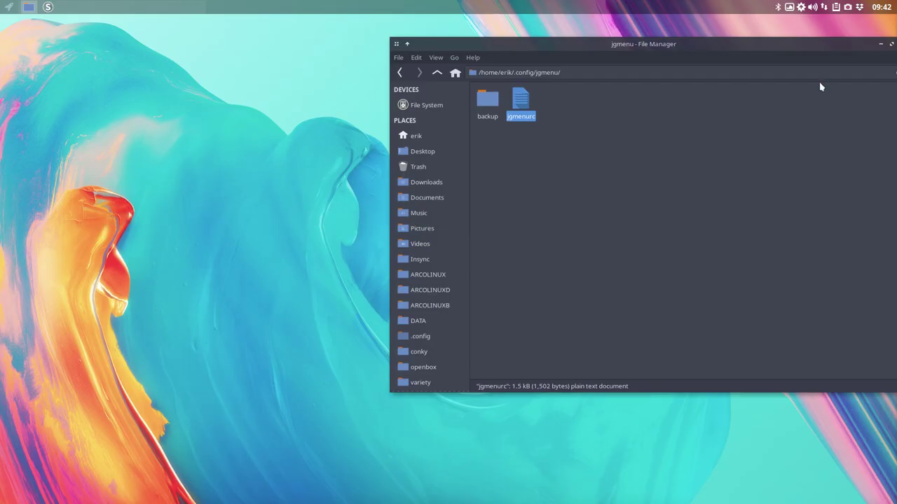
double_click(518, 104)
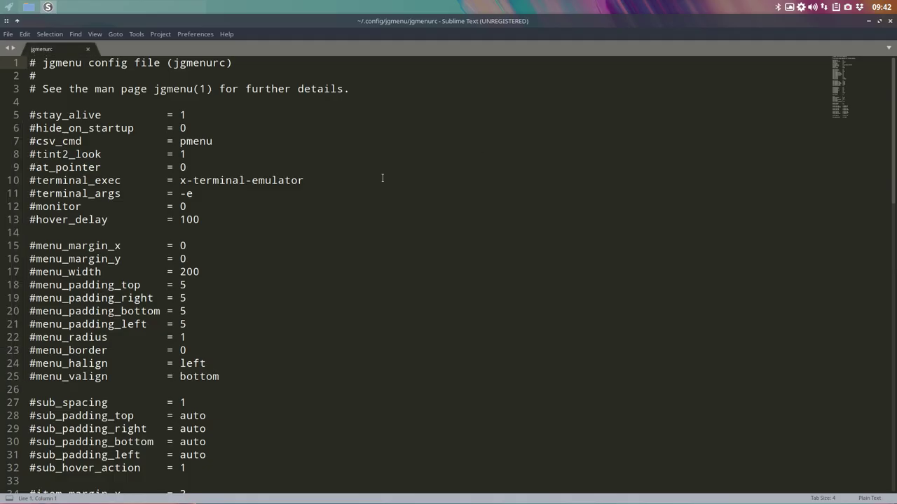
Step: Enlarge the jgmenurc text, highlight the comment sign before stay_alive, and read on to the menu and submenu settings
ctrl+scroll(185, 220, up, 4)
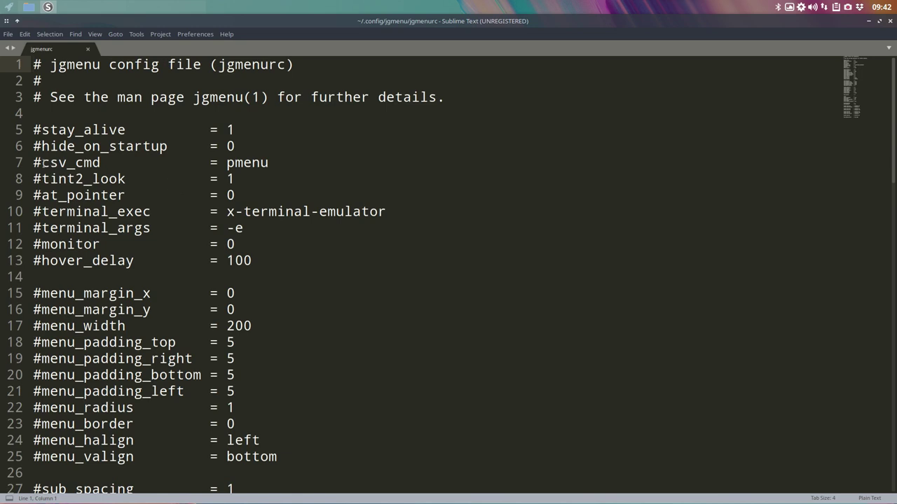
drag(42, 130, 30, 131)
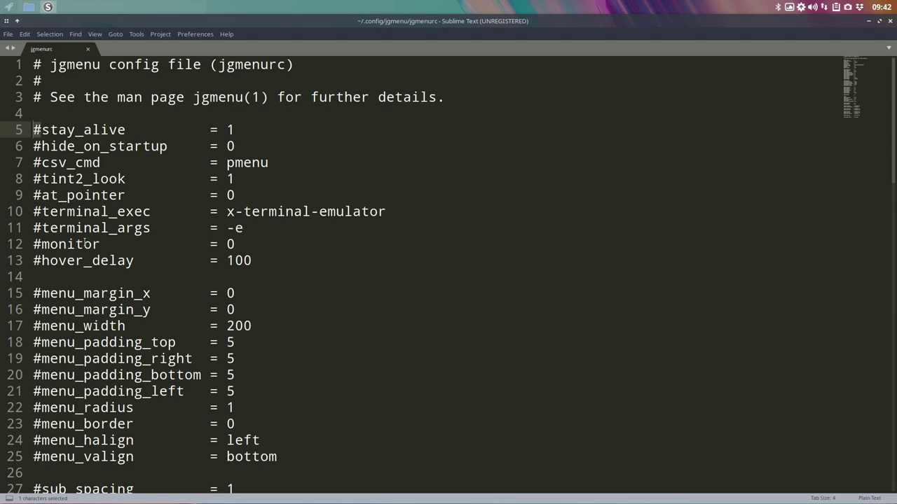
scroll(85, 243, down, 2)
scroll(85, 243, down, 2)
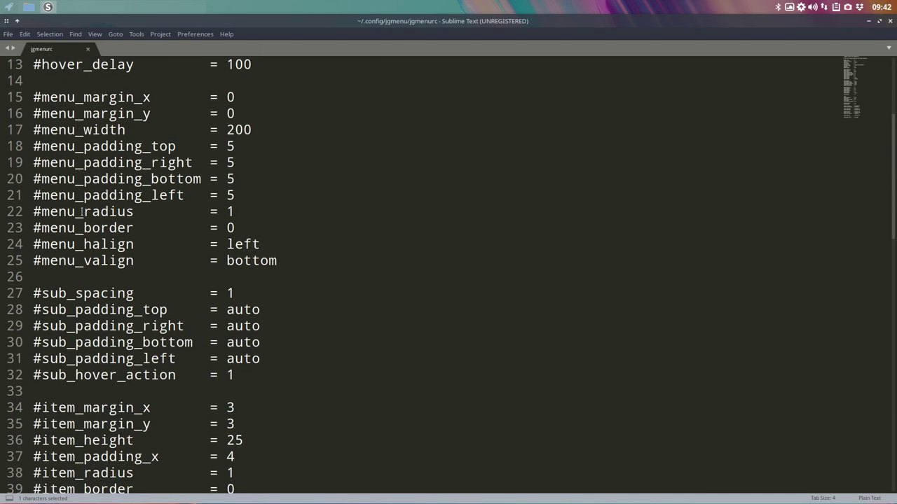
Step: Browse the submenus of the desktop's application menu, and highlight the menu_margin_x and menu_margin_y lines in jgmenurc
click(8, 7)
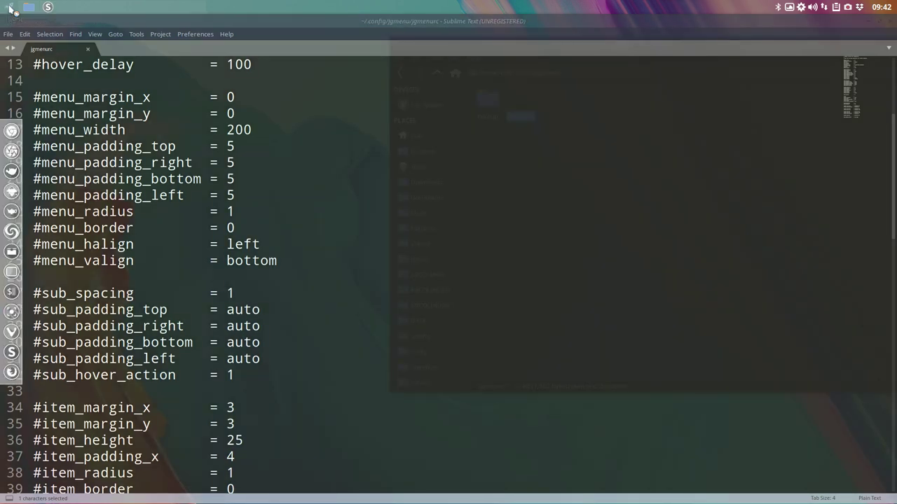
mouse_move(23, 24)
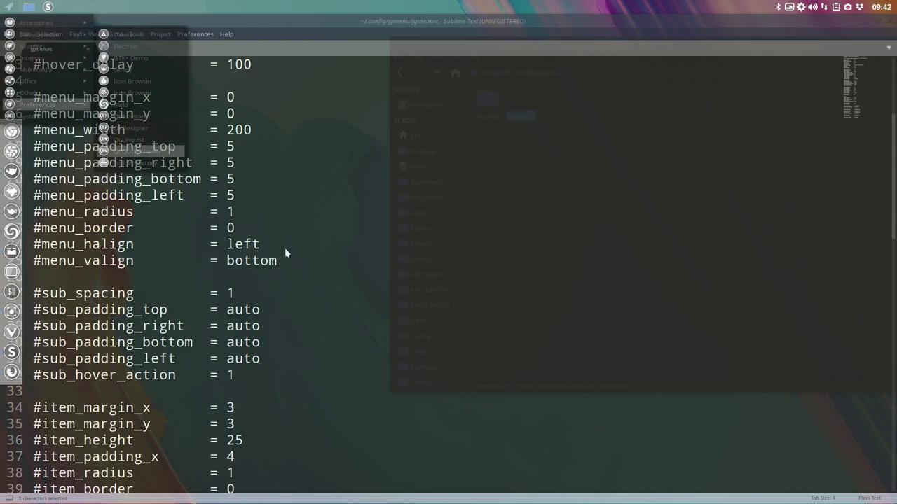
click(8, 6)
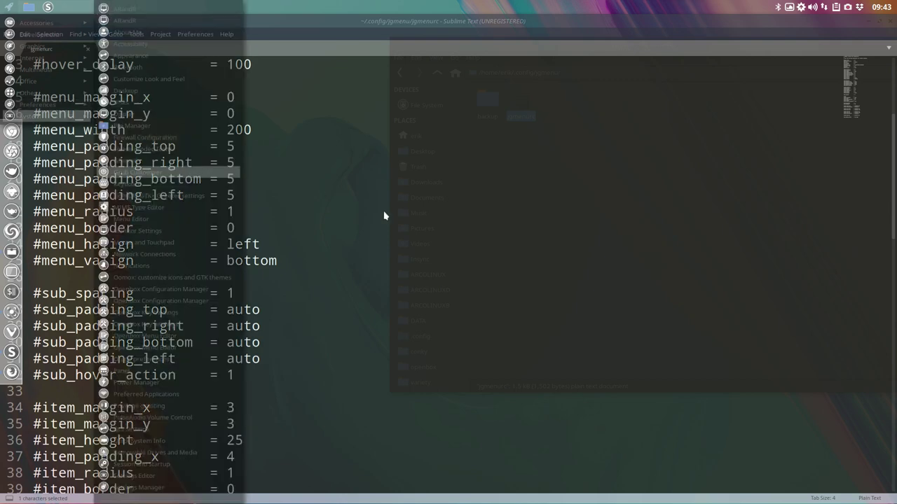
click(161, 261)
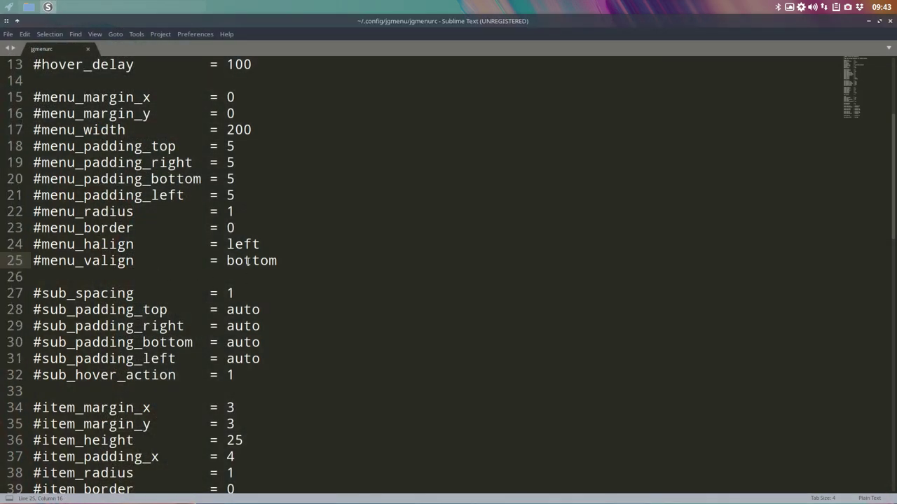
drag(242, 113, 33, 98)
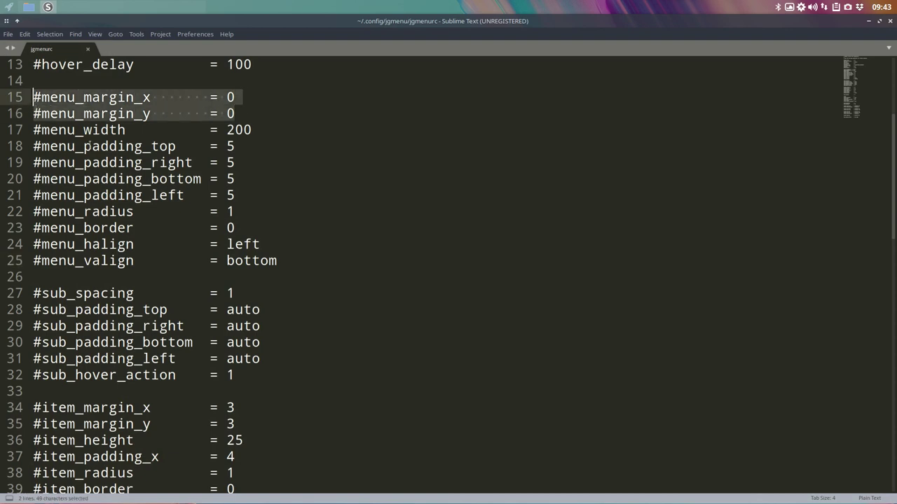
Step: Uncomment menu_width in jgmenurc, set it to 220, save the file, and check the application menu
click(246, 129)
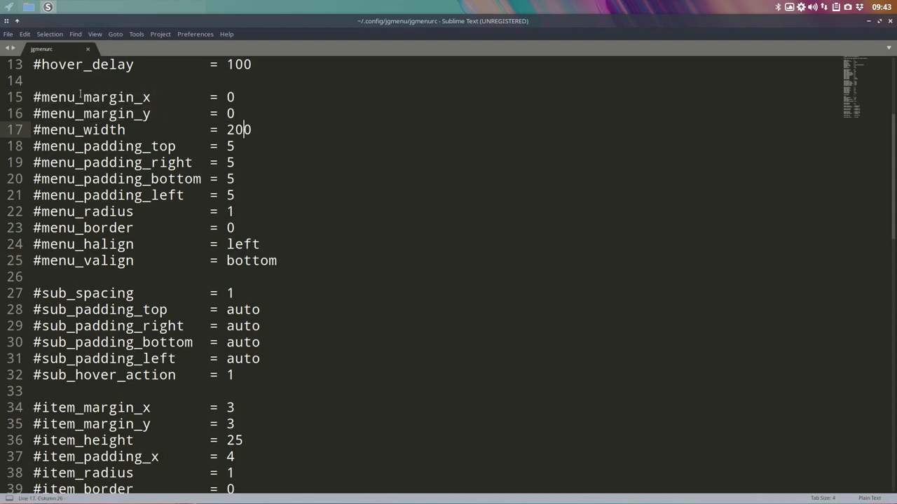
click(8, 8)
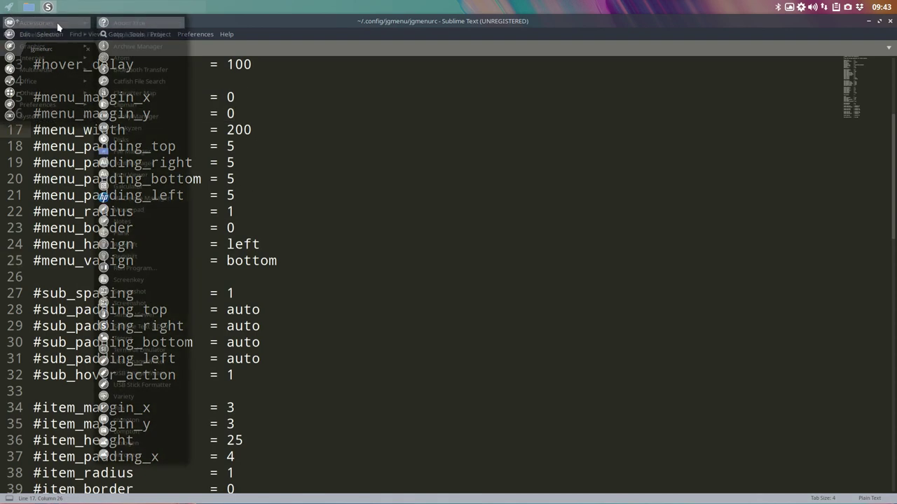
mouse_move(59, 45)
click(240, 92)
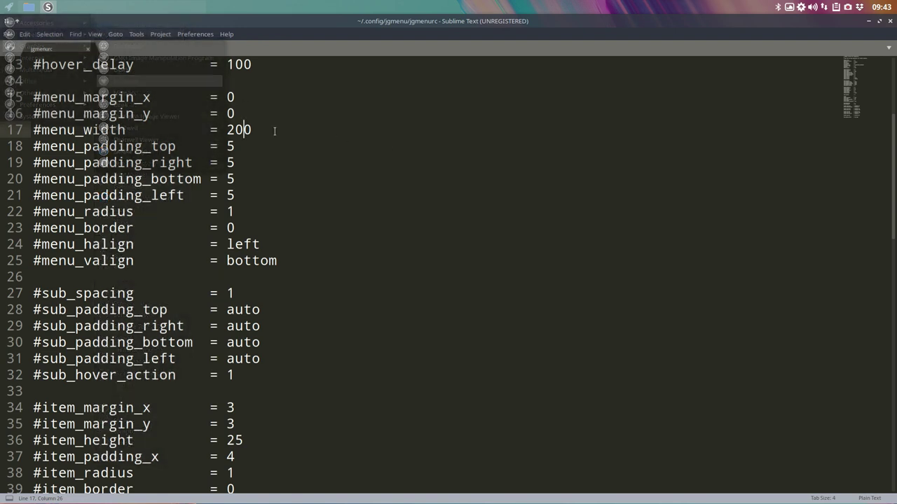
text(2)
key(BackSpace)
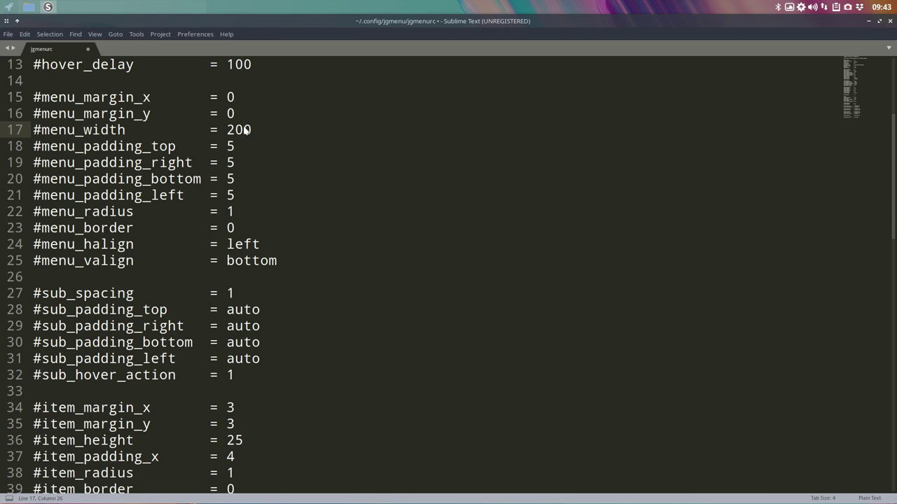
key(BackSpace)
text(2)
click(42, 130)
key(BackSpace)
key(ctrl+s)
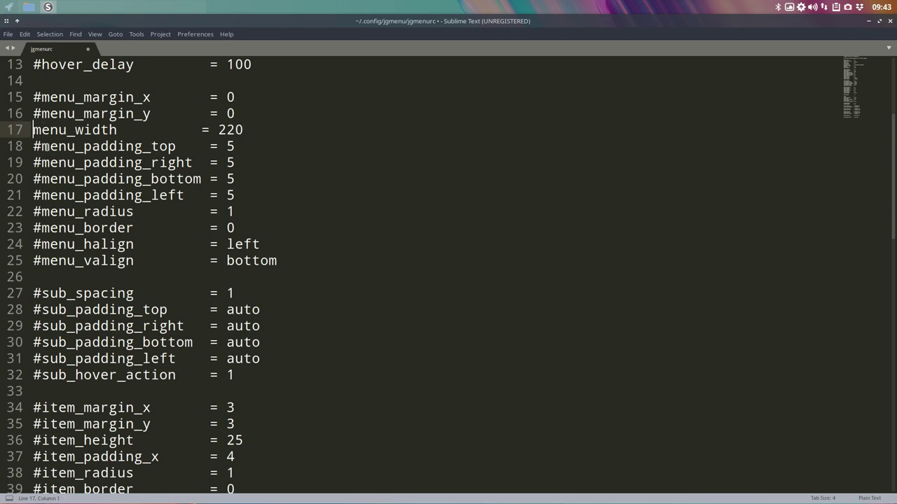
click(8, 7)
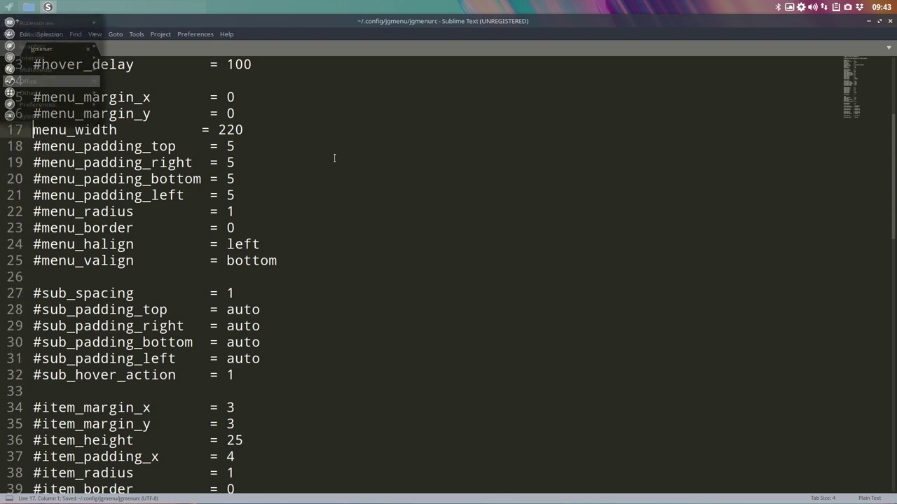
Step: Try a menu_width of 620 in jgmenurc, saving the file and opening the application menu to compare
click(238, 133)
key(Left)
key(BackSpace)
text(6)
key(ctrl+s)
click(13, 9)
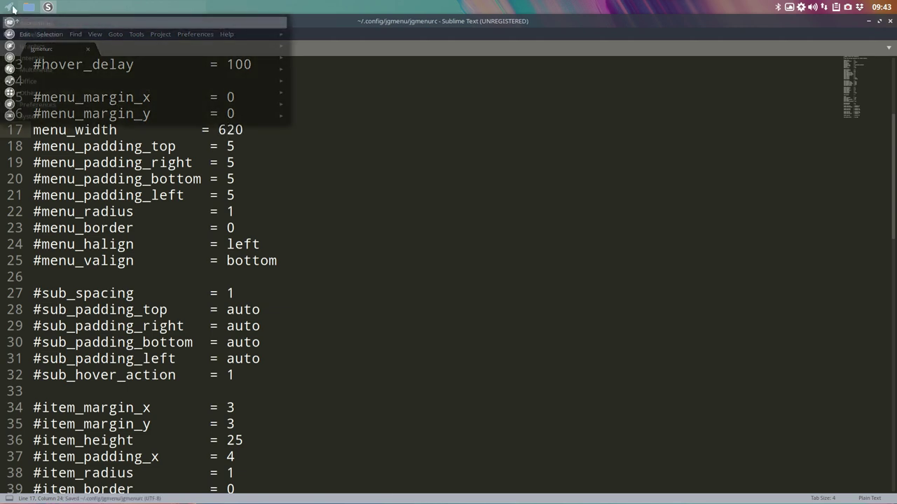
Step: Close the application menu, set menu_width back to 220, and save jgmenurc
click(302, 180)
key(BackSpace)
text(2)
key(ctrl+s)
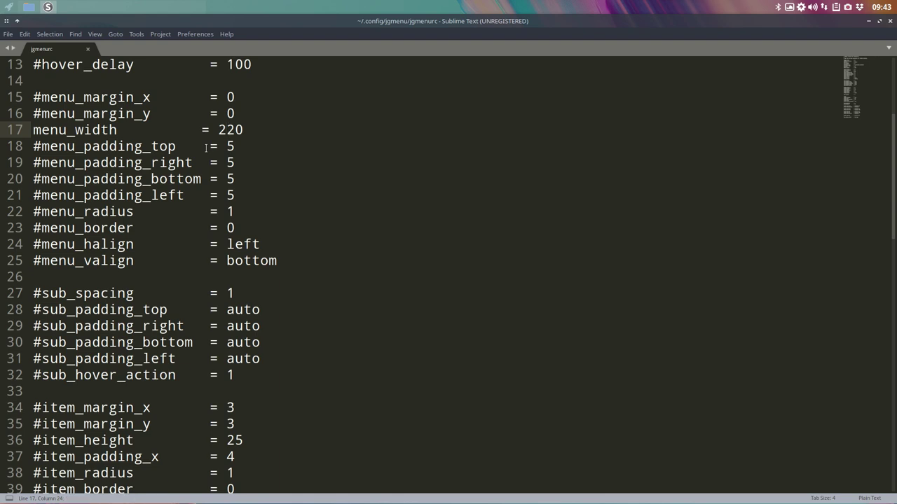
Step: Uncomment icon_size further down in jgmenurc, set it to 28, and save the file
scroll(211, 170, down, 3)
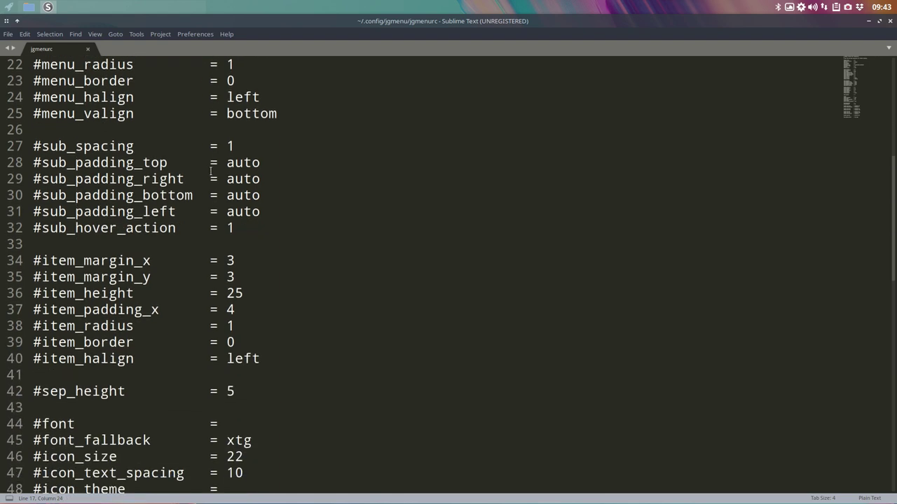
scroll(210, 170, down, 2)
scroll(210, 171, down, 2)
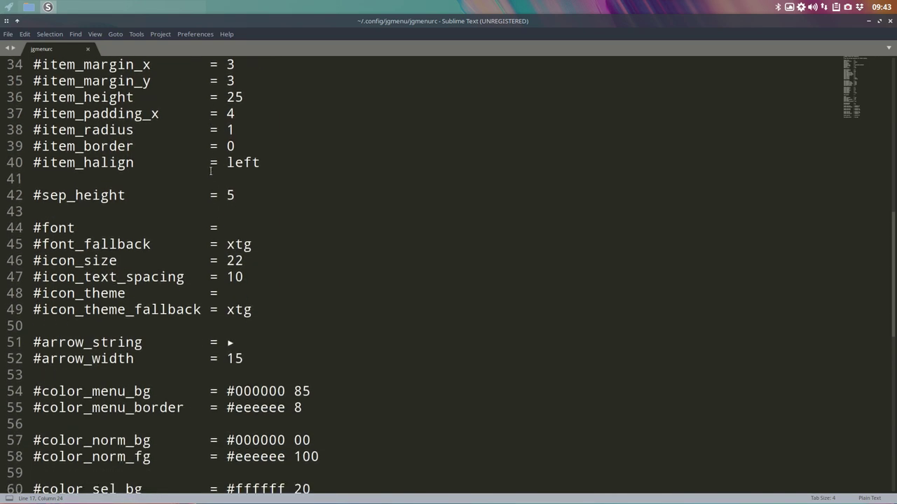
scroll(210, 171, down, 1)
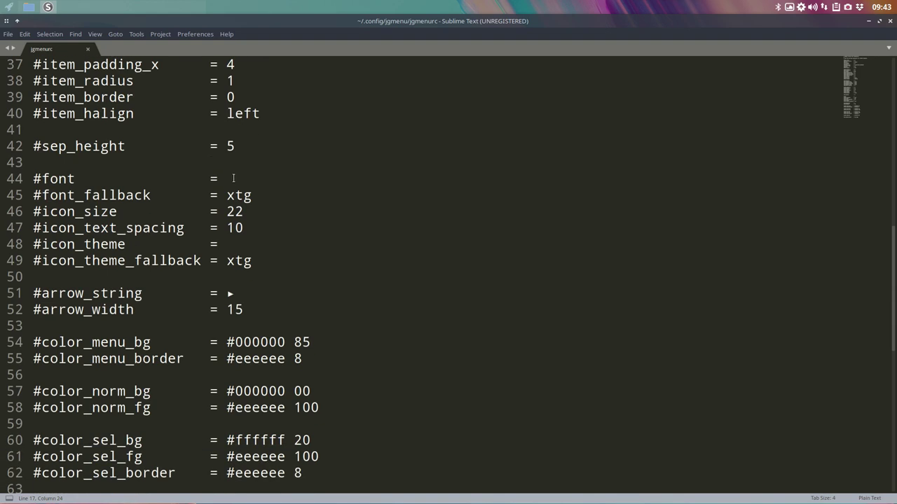
click(233, 178)
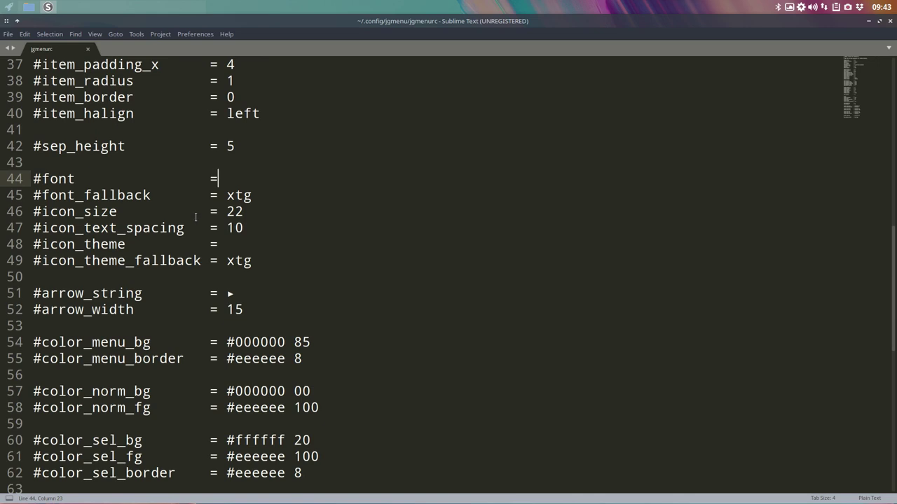
click(40, 211)
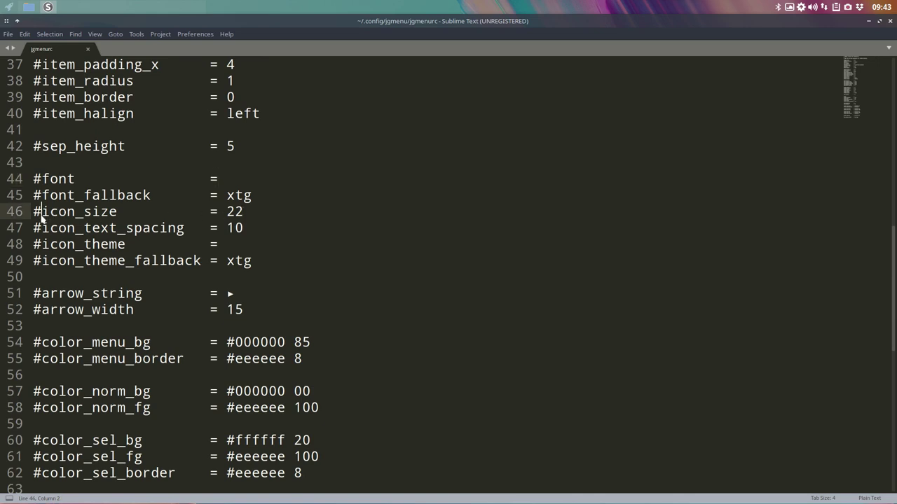
key(BackSpace)
click(245, 210)
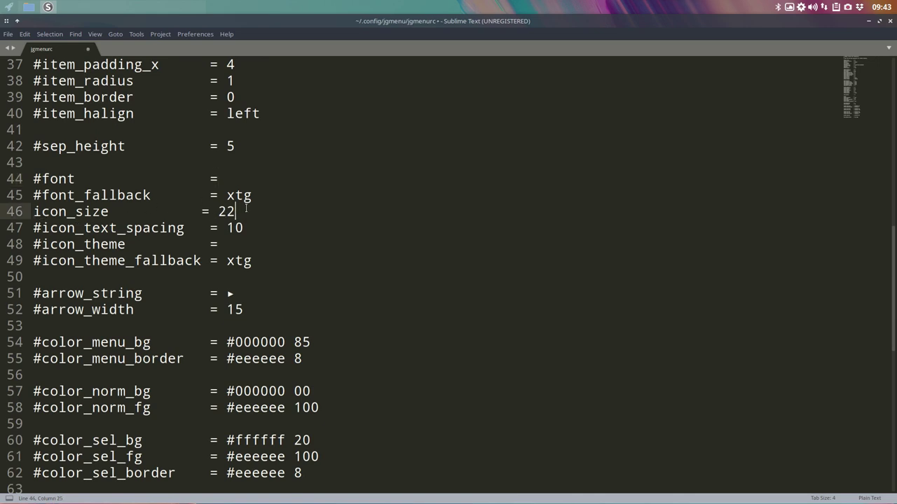
key(BackSpace)
text(8)
key(ctrl+s)
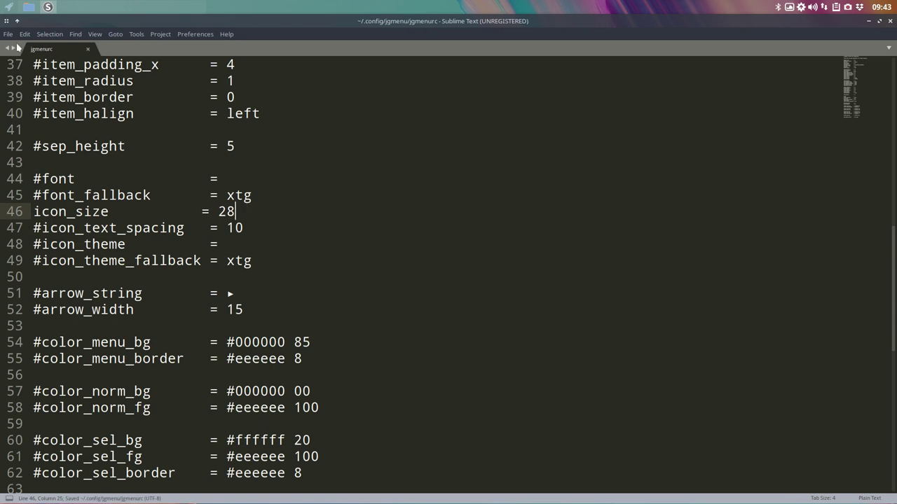
Step: Open the application menu and browse its Accessories, Office and Internet submenus to check the icon size
click(10, 7)
mouse_move(20, 28)
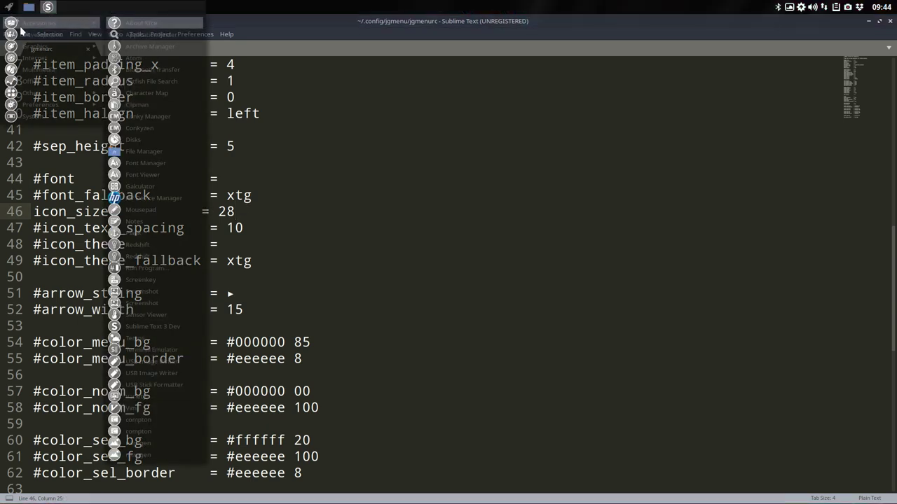
mouse_move(12, 80)
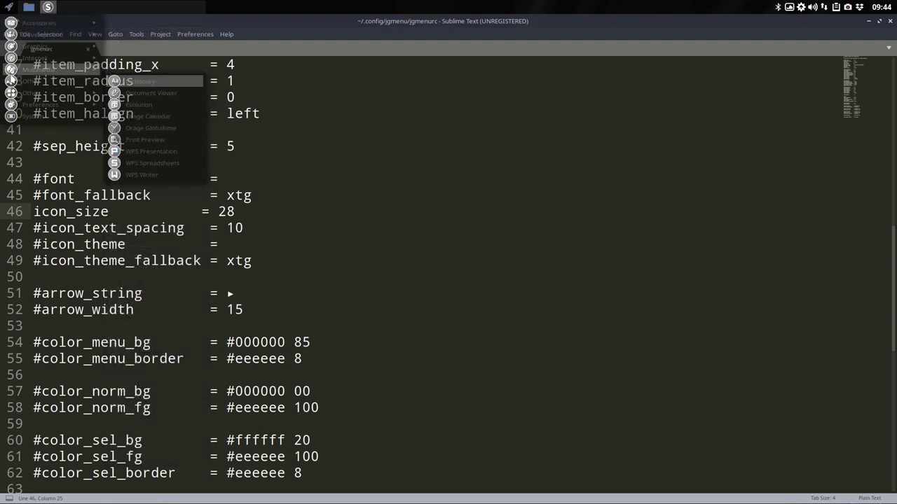
mouse_move(12, 57)
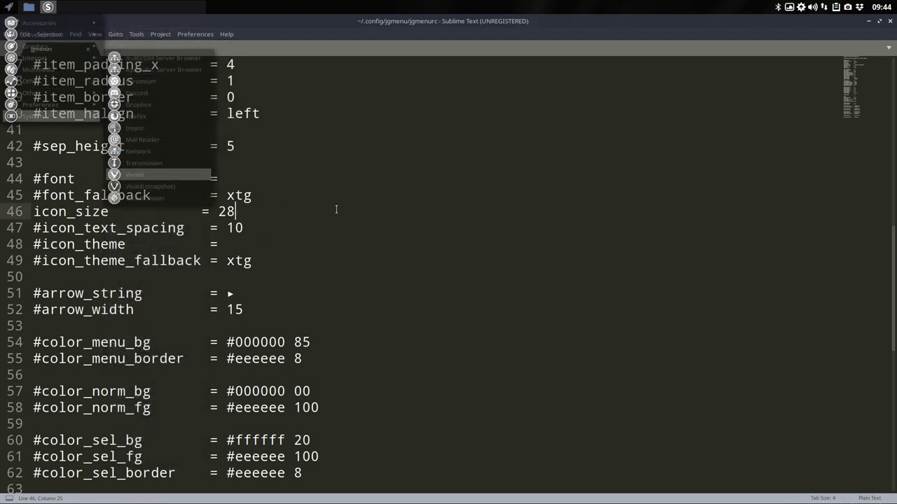
Step: Uncomment item_height in jgmenurc, set it to 30, and save the file
scroll(336, 209, up, 3)
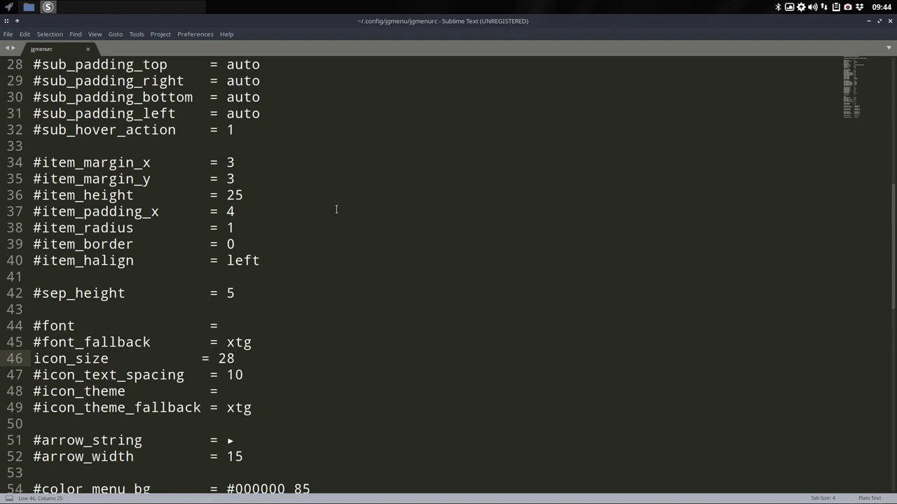
click(42, 196)
key(BackSpace)
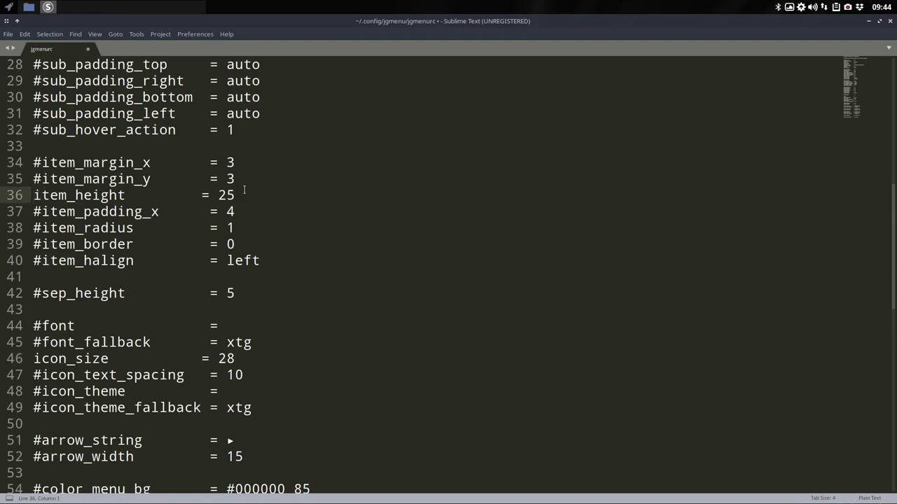
click(244, 190)
key(BackSpace)
text(8)
key(BackSpace)
key(BackSpace)
text(30)
key(ctrl+s)
Step: Open the application menu and look over its entries and Accessories submenu to check the item height, then close it
click(7, 9)
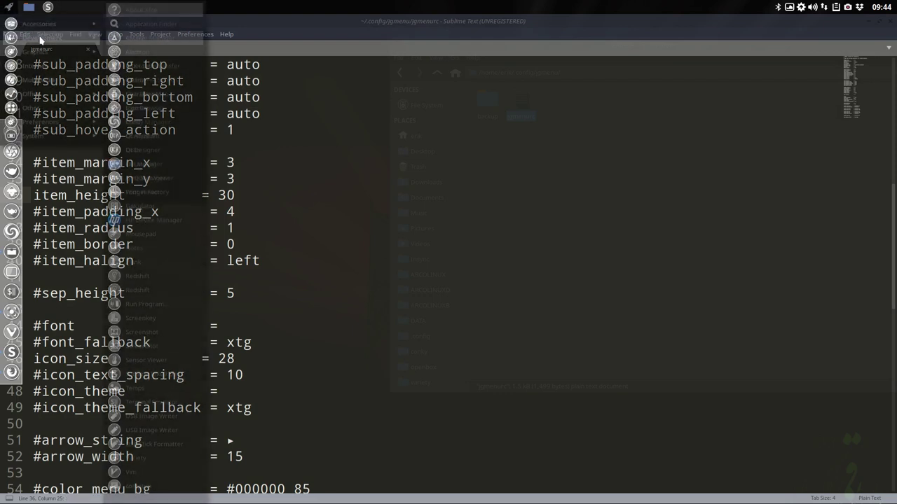
mouse_move(49, 83)
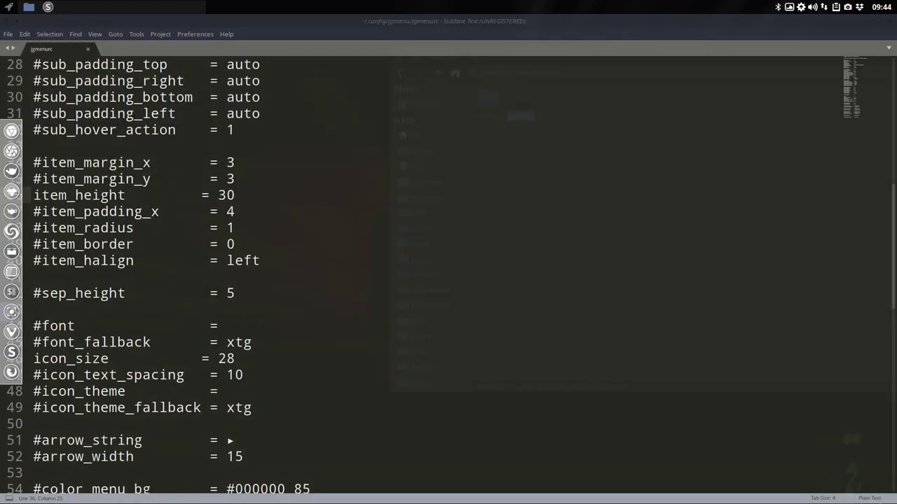
click(8, 7)
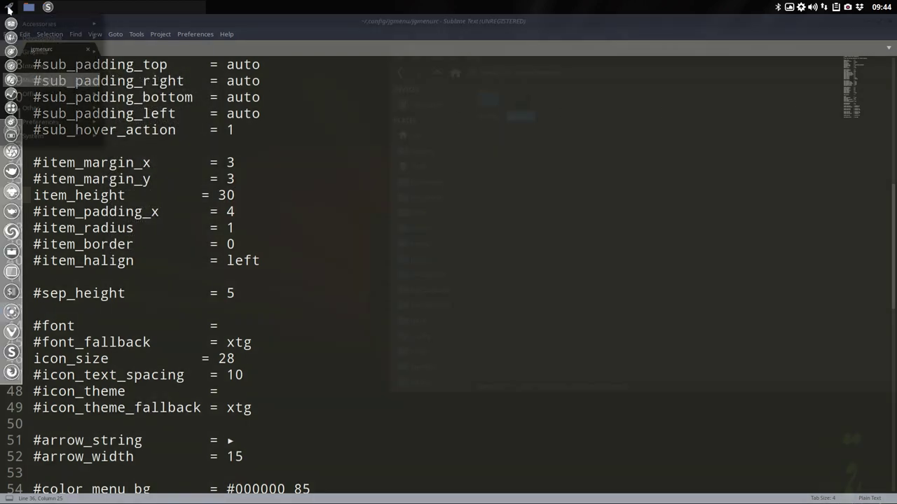
click(311, 200)
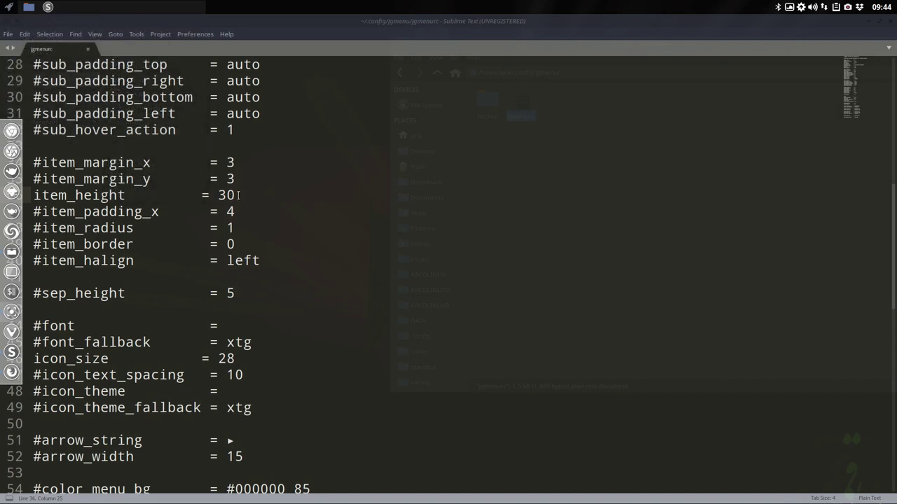
Step: Set item_height to 32 and icon_size to 30 in jgmenurc, and save the file
key(BackSpace)
text(2)
click(240, 363)
key(BackSpace)
key(BackSpace)
text(30)
key(ctrl+s)
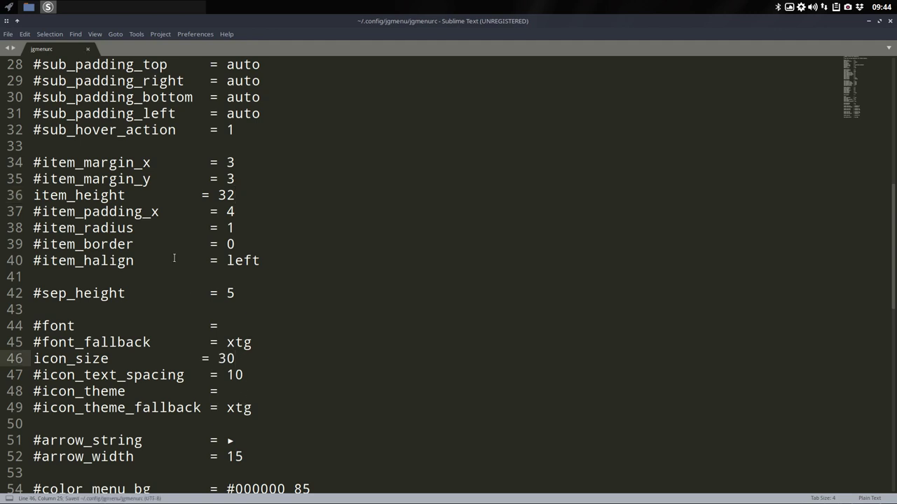
Step: Open the application menu and look through its Development and System submenus to check the spacing and icon size
click(9, 6)
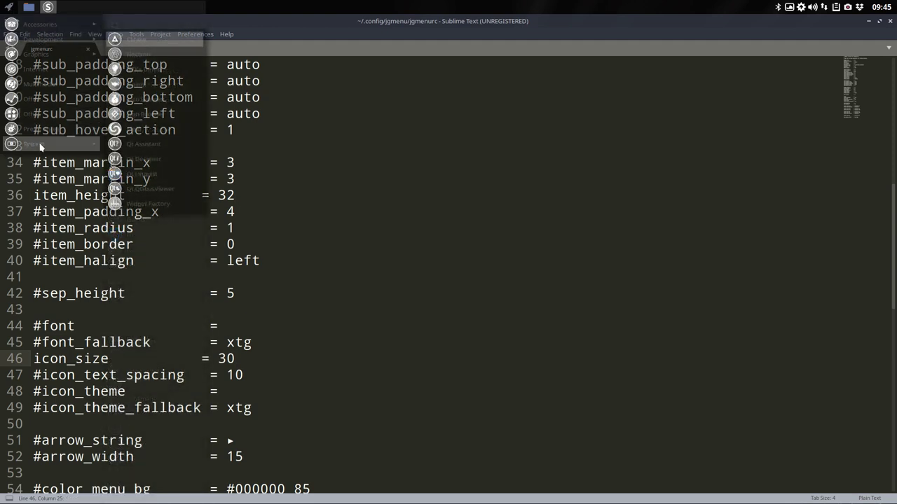
mouse_move(39, 146)
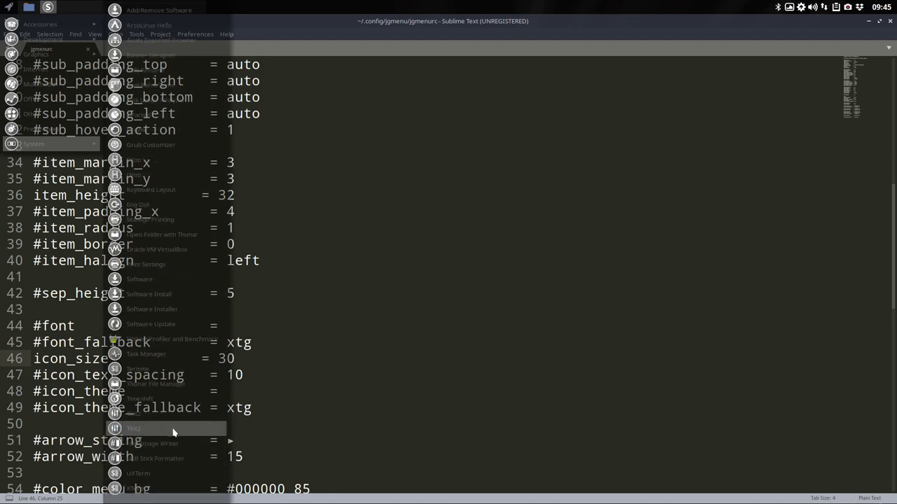
scroll(174, 430, down, 7)
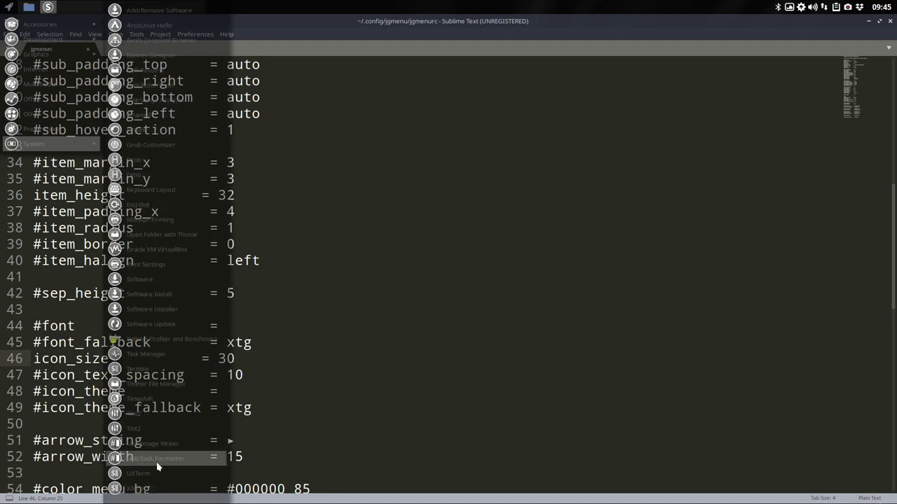
scroll(164, 44, up, 7)
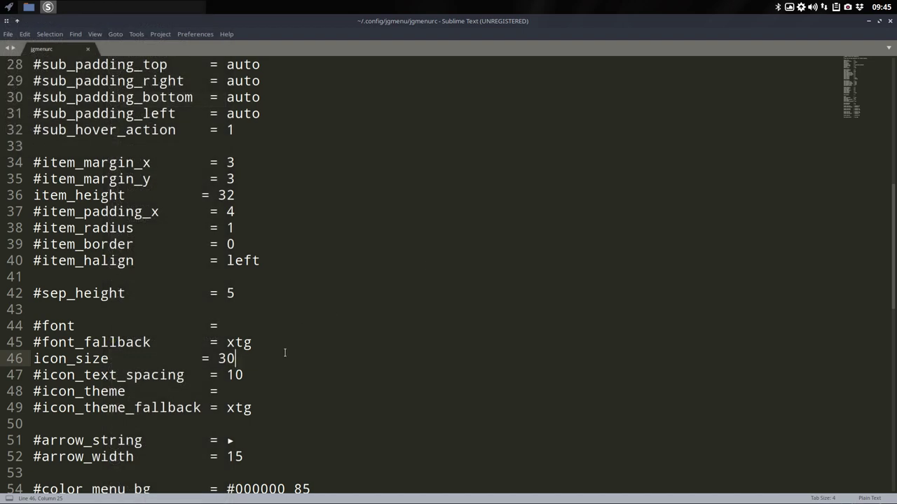
Step: Uncomment color_norm_bg and color_norm_fg in the colour section of jgmenurc, and save the file
scroll(285, 352, down, 2)
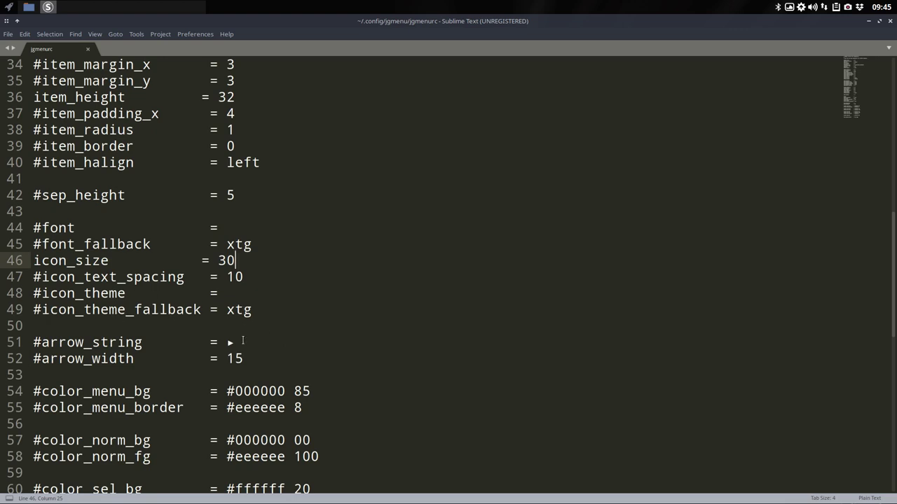
scroll(243, 342, down, 4)
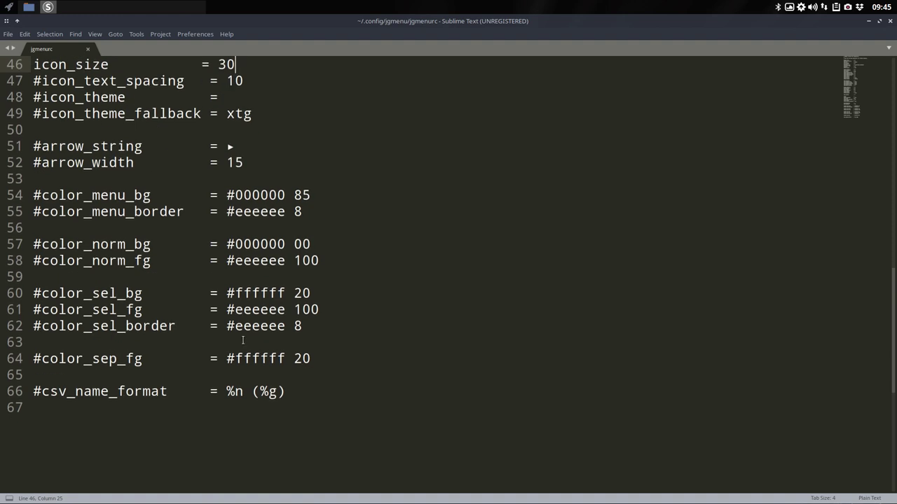
click(134, 196)
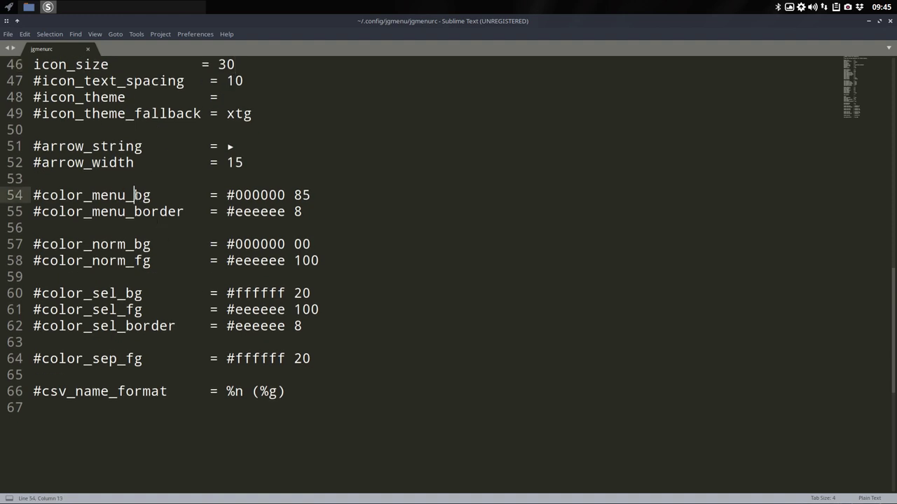
click(140, 243)
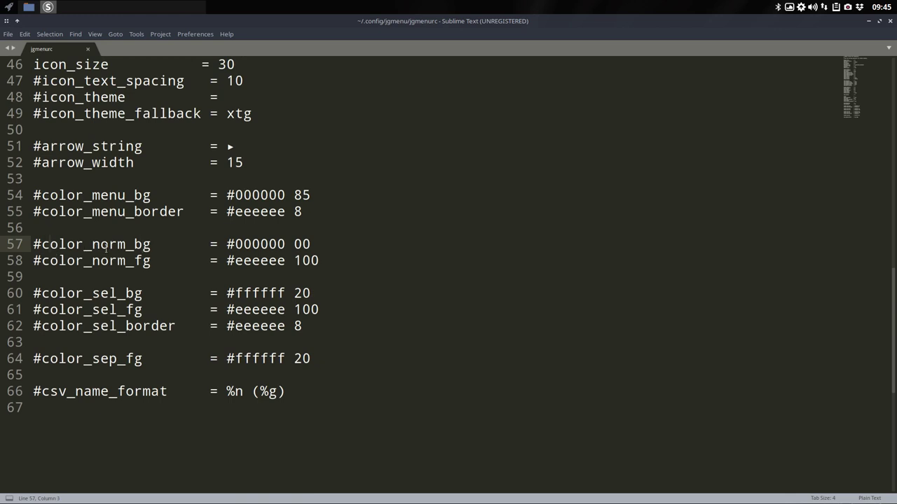
click(140, 244)
click(43, 244)
key(BackSpace)
click(39, 260)
key(BackSpace)
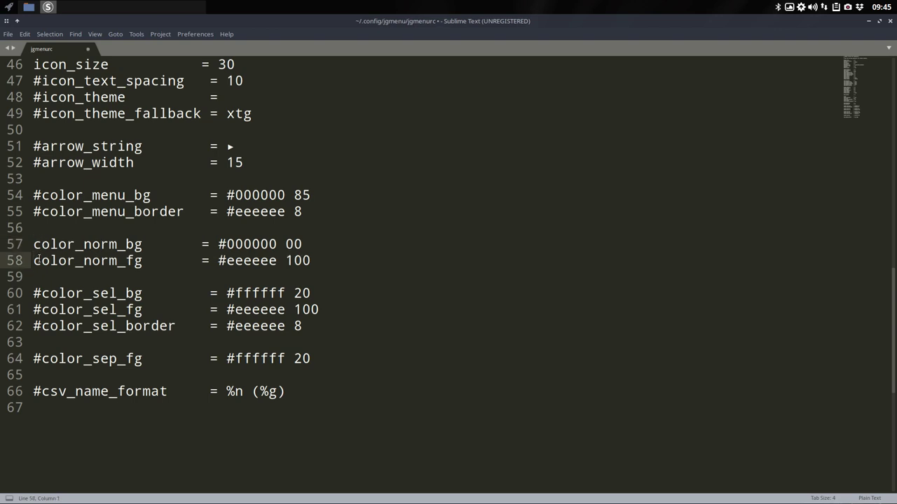
key(ctrl+s)
Step: Open the application menu and browse its Graphics and Preferences submenus to check the text colour, then close it
click(8, 7)
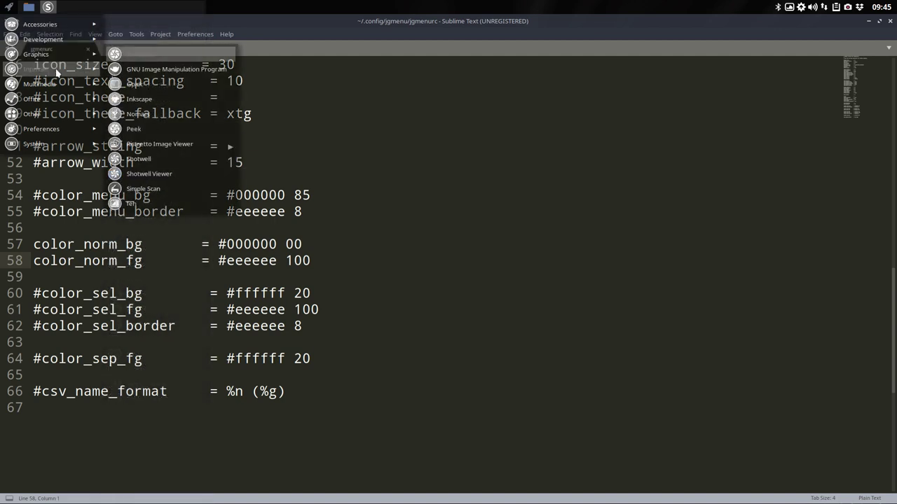
mouse_move(56, 102)
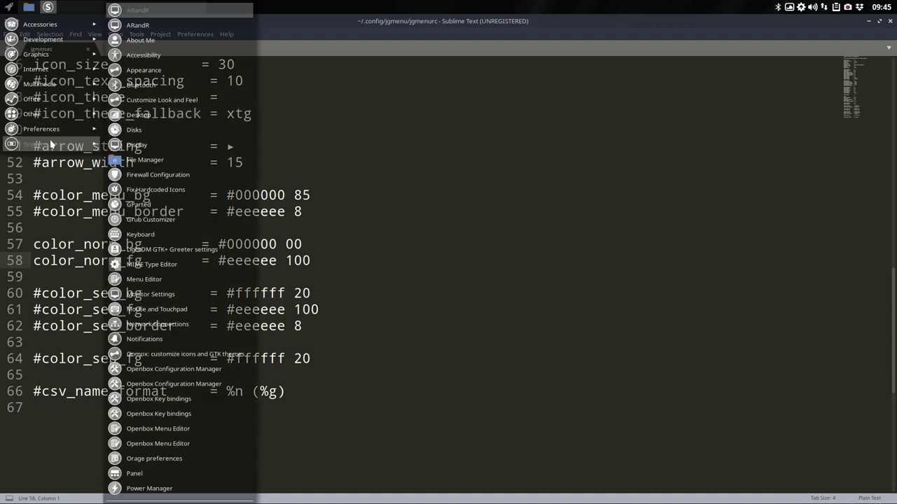
click(434, 363)
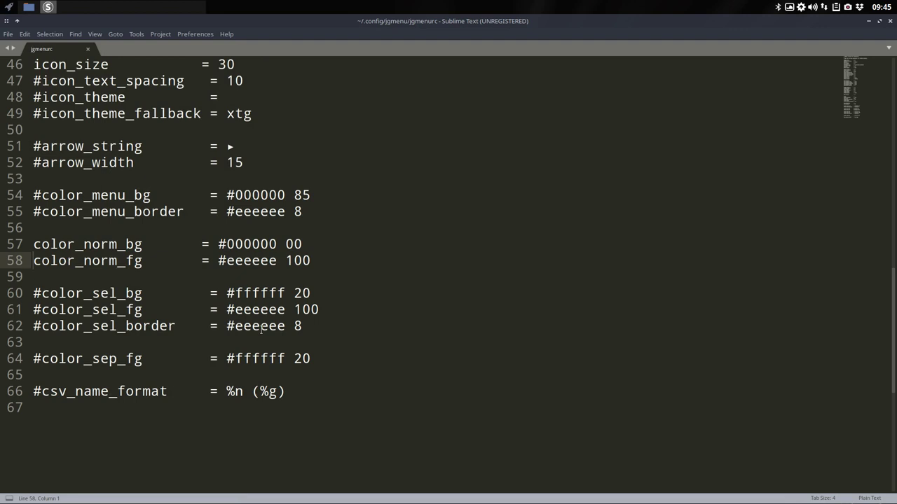
Step: Search jgmenurc for "font" and review the font and item settings around the match
scroll(261, 329, up, 5)
scroll(262, 329, up, 5)
click(375, 296)
key(ctrl+f)
text(font)
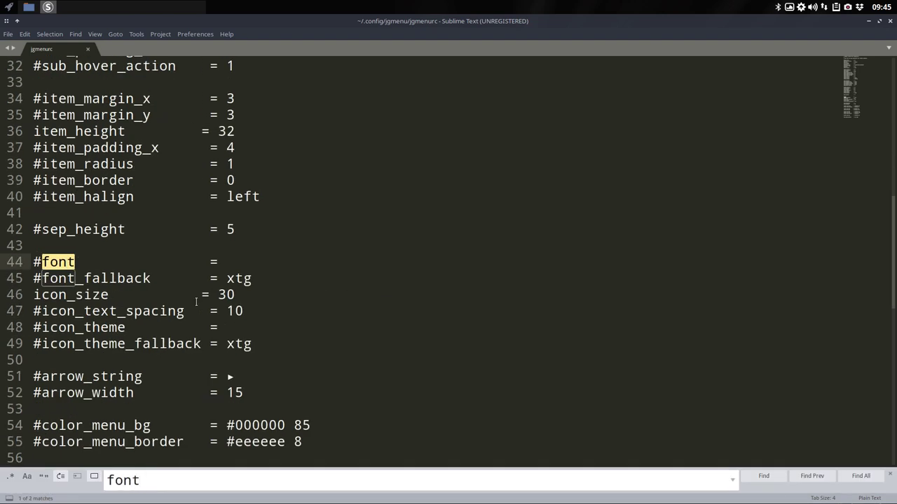
click(244, 260)
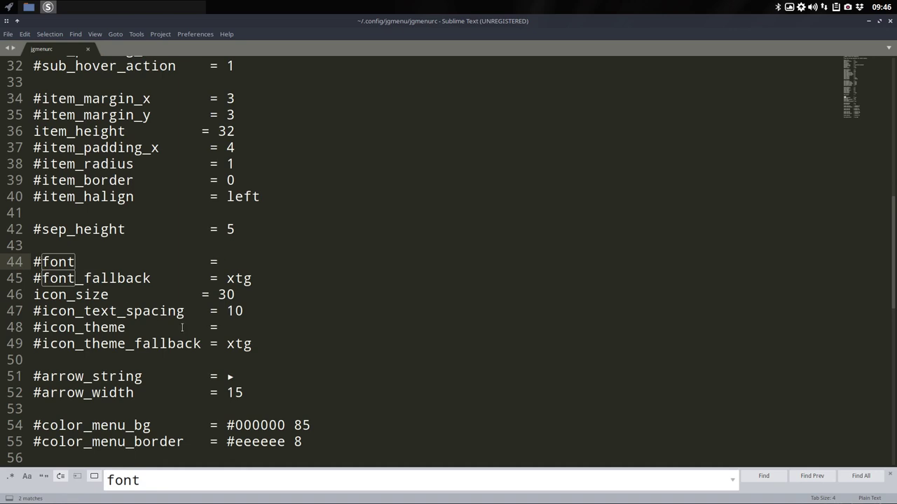
key(super+e)
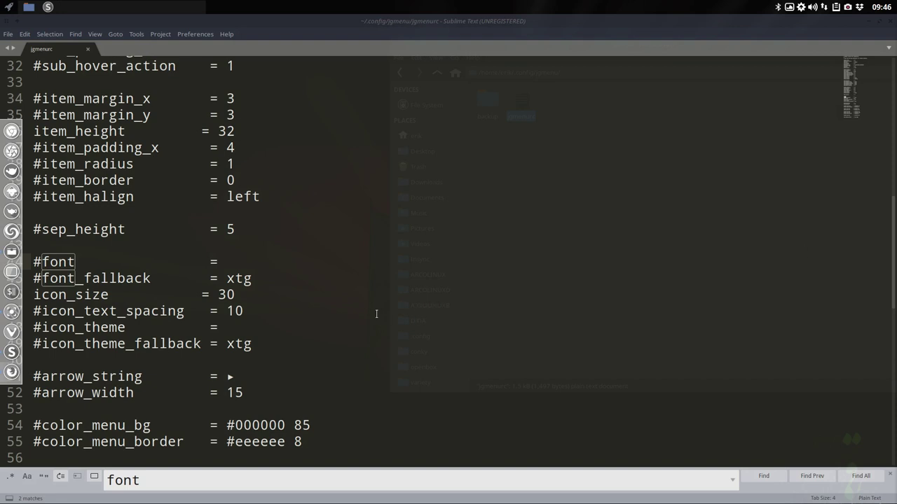
scroll(261, 290, up, 1)
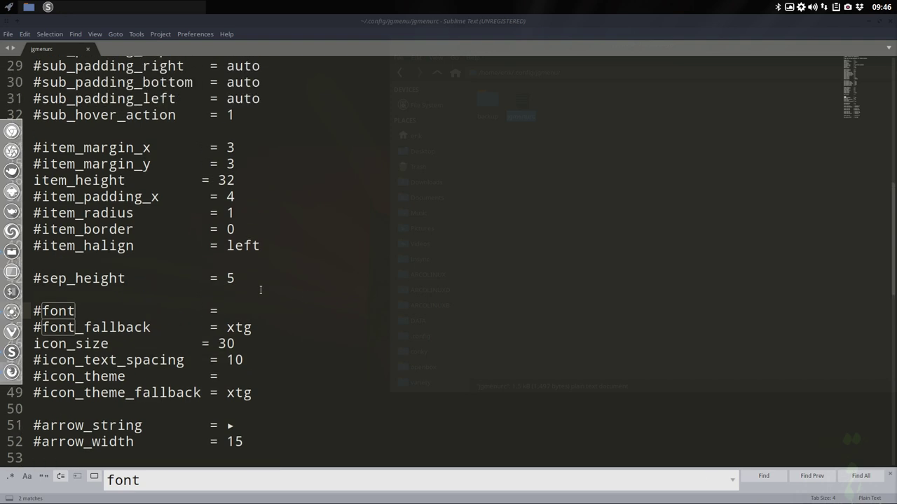
scroll(257, 290, up, 1)
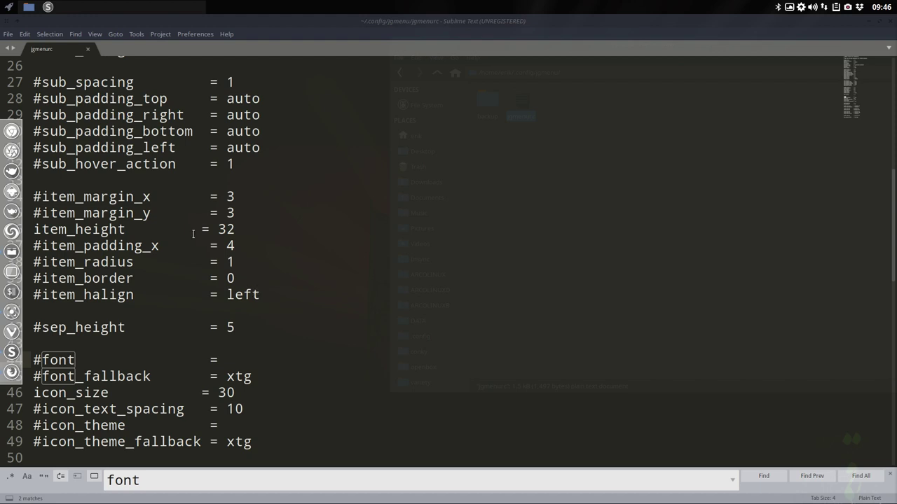
Step: Open the application menu and browse the Accessories, Internet, Multimedia and Office submenus to check their look, then close it
click(7, 7)
click(7, 7)
click(7, 7)
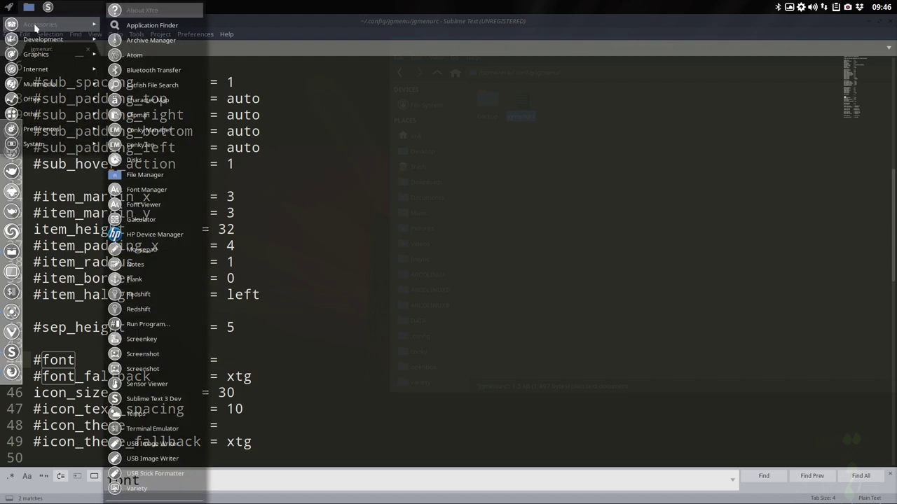
mouse_move(45, 56)
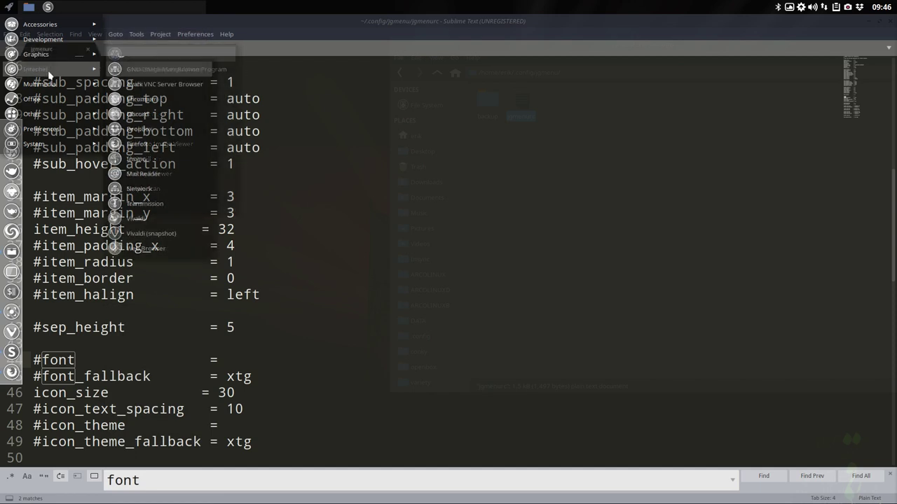
mouse_move(50, 85)
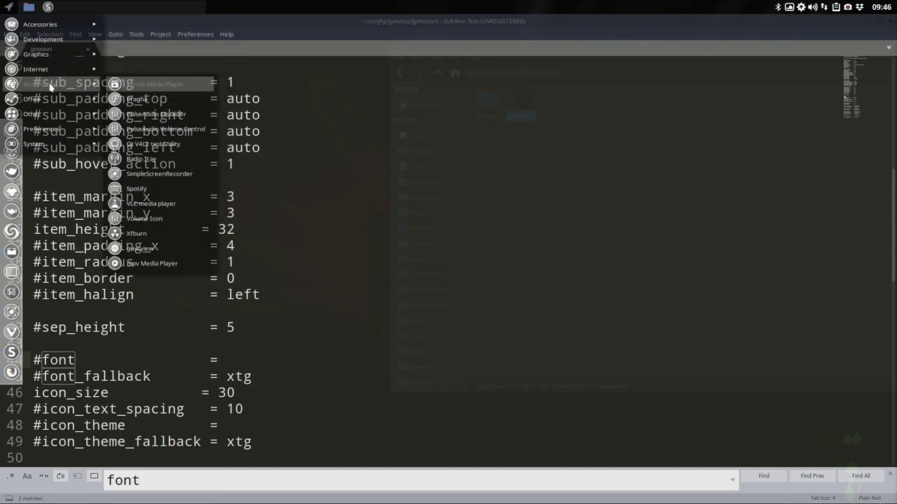
mouse_move(51, 100)
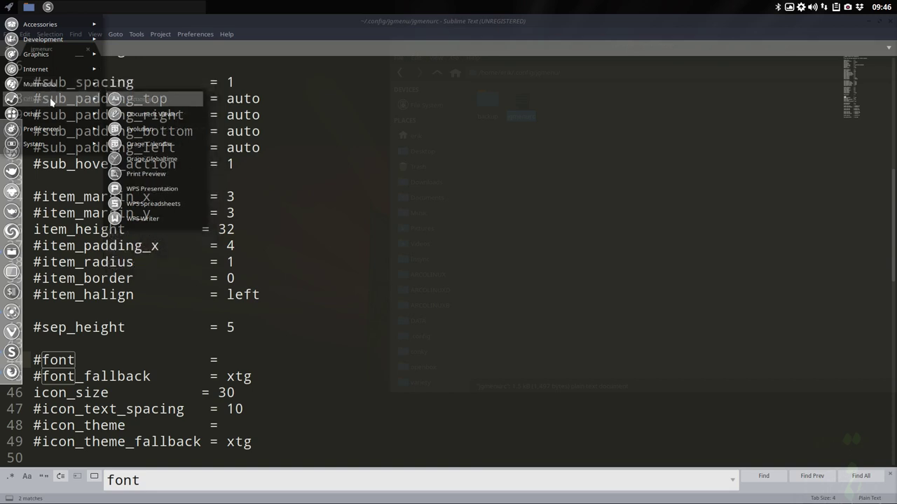
click(466, 341)
Step: Uncomment color_menu_bg and color_menu_border in jgmenurc, and save the file
scroll(364, 319, down, 7)
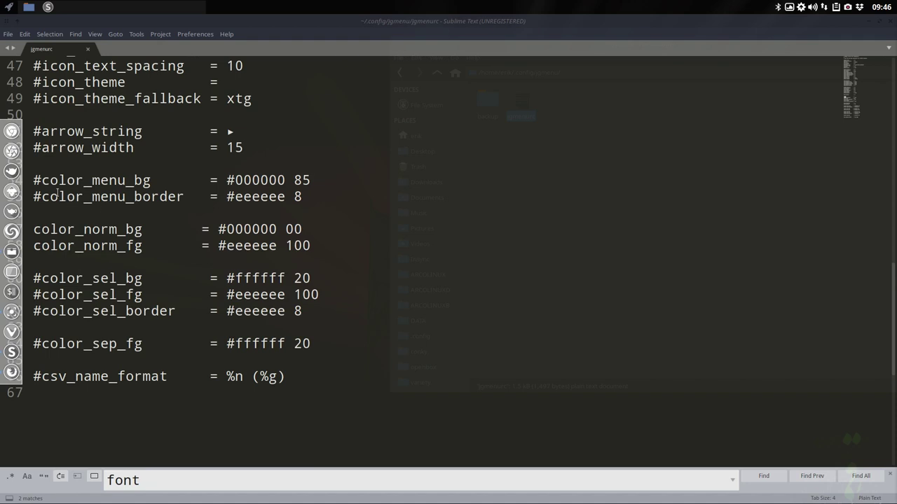
click(35, 180)
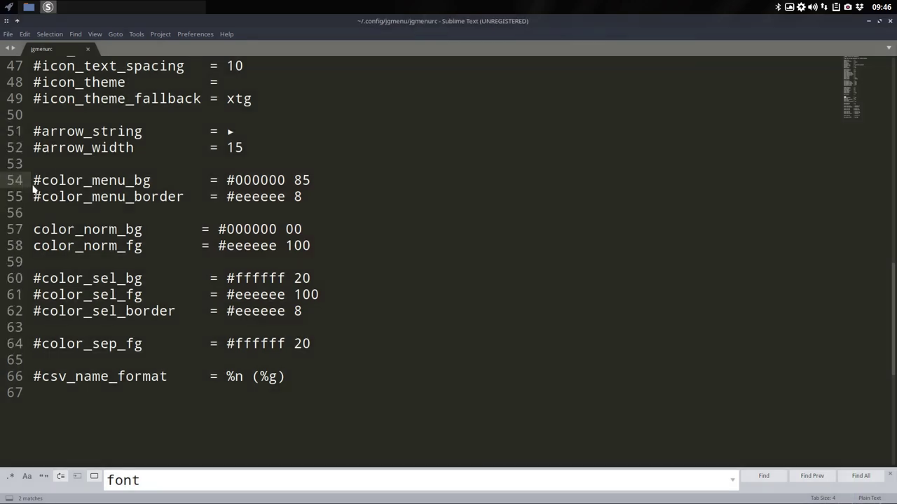
key(Delete)
key(Down)
key(Delete)
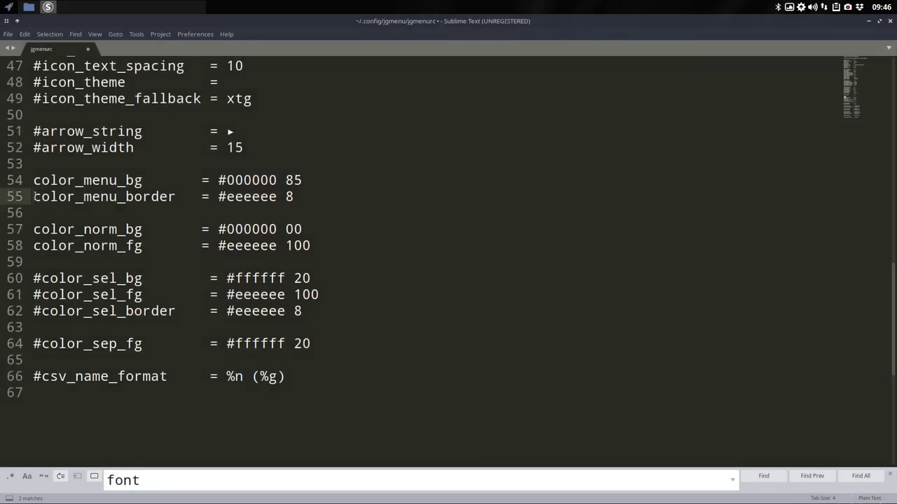
key(ctrl+s)
Step: Open the application menu and browse the Development, Internet and Other submenus to check the menu background, then close it
click(11, 12)
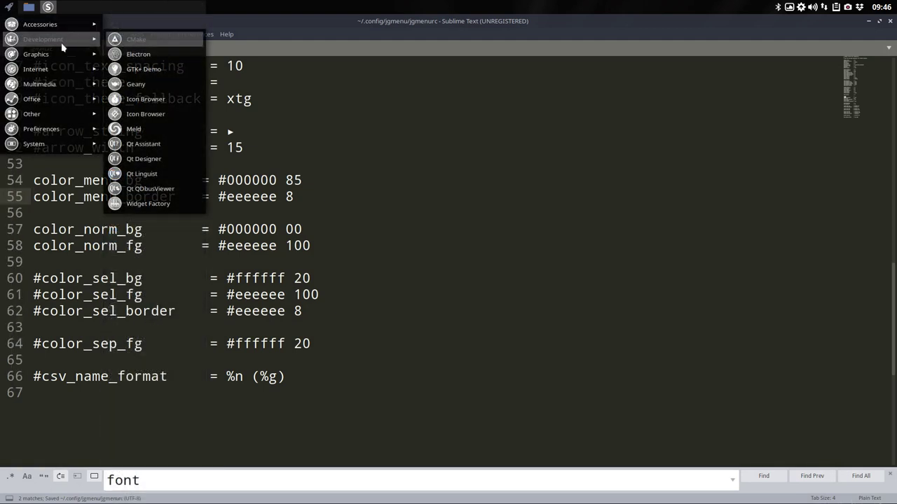
mouse_move(57, 73)
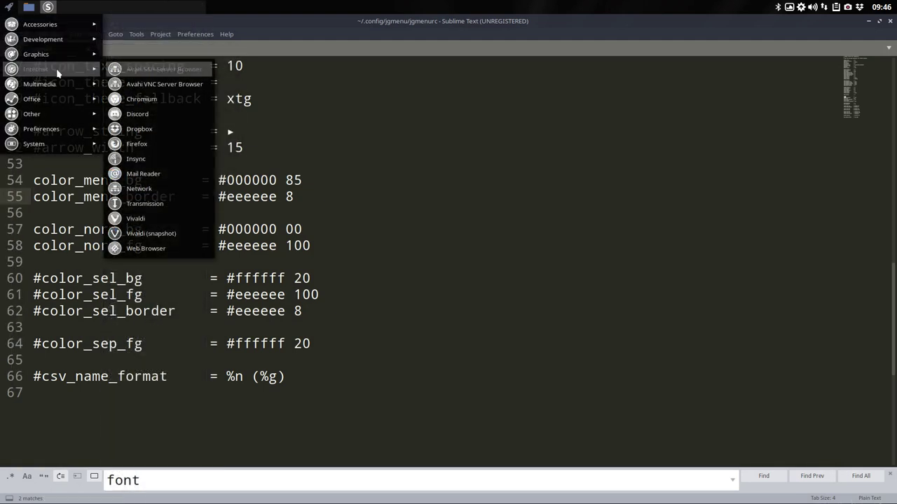
mouse_move(47, 133)
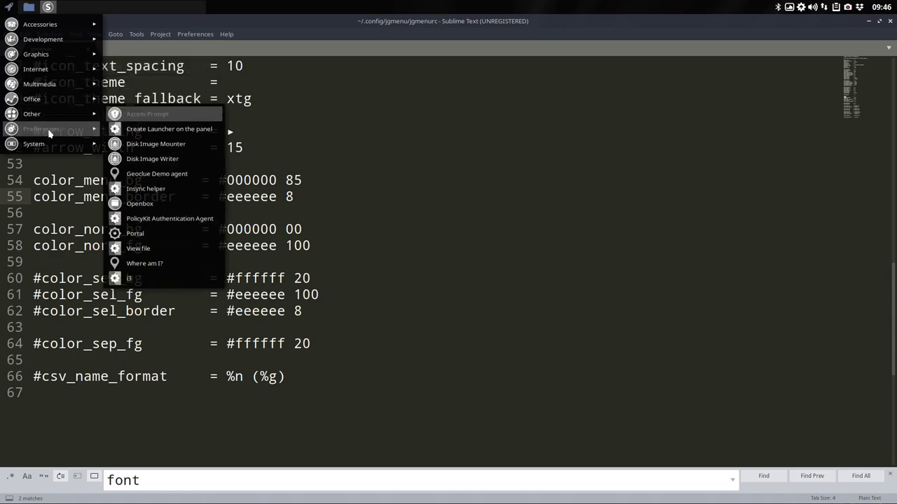
click(488, 287)
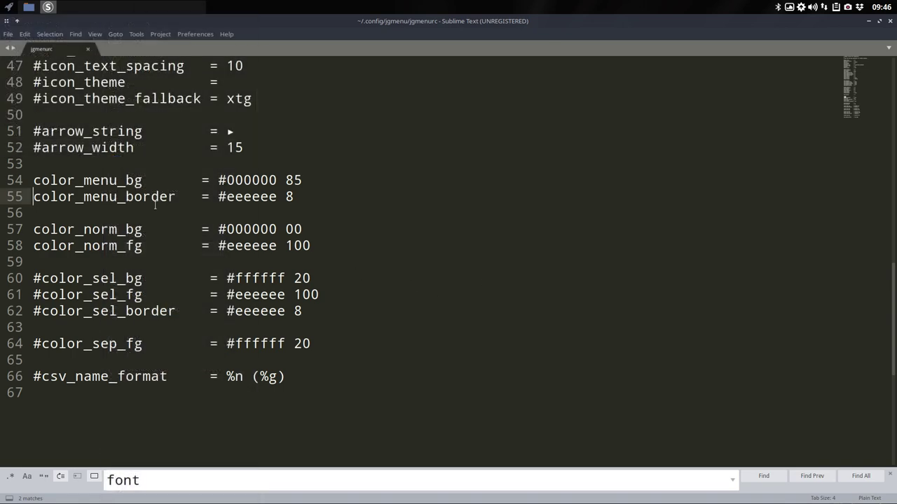
Step: Set the opacity value of color_menu_bg to 25, keeping the colour #000000, and save jgmenurc
click(278, 180)
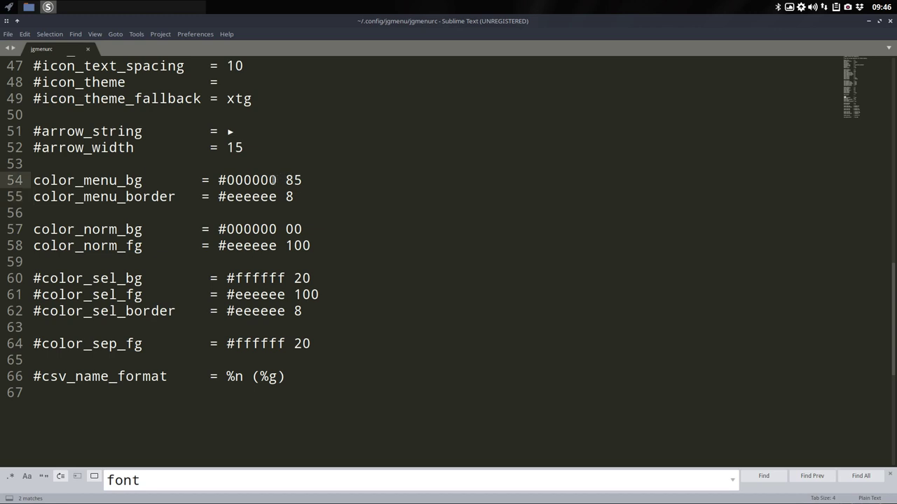
click(302, 180)
key(BackSpace)
key(BackSpace)
text(25)
key(ctrl+s)
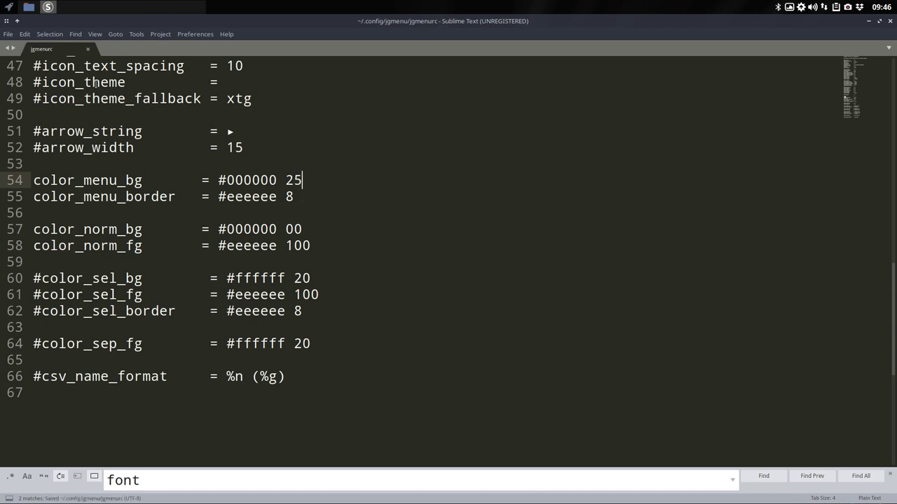
Step: Open the application menu and check the background transparency on the Development submenu, and close it
click(12, 10)
mouse_move(60, 45)
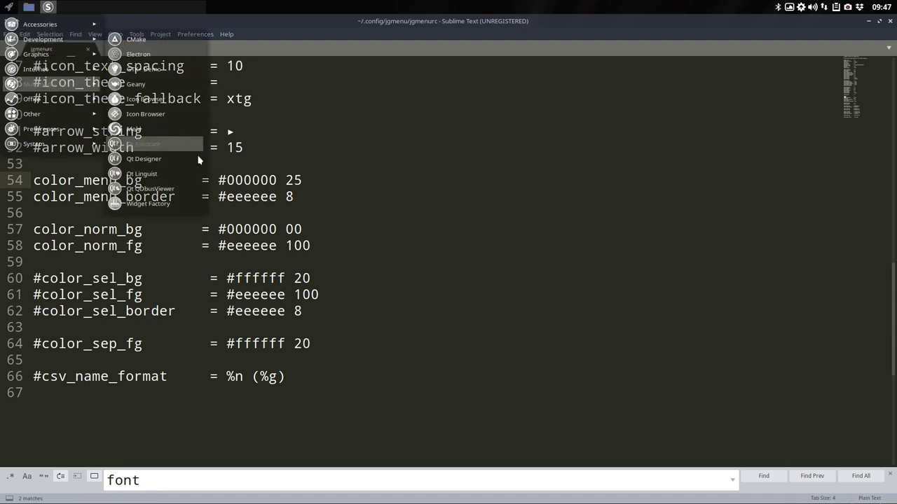
click(326, 181)
Step: Change the opacity of color_menu_bg to 50 and save the file
key(BackSpace)
key(BackSpace)
text(50)
key(ctrl+s)
Step: Reopen the application menu and browse the Development, Other, Preferences and System submenus to judge the background transparency, and close it
click(7, 6)
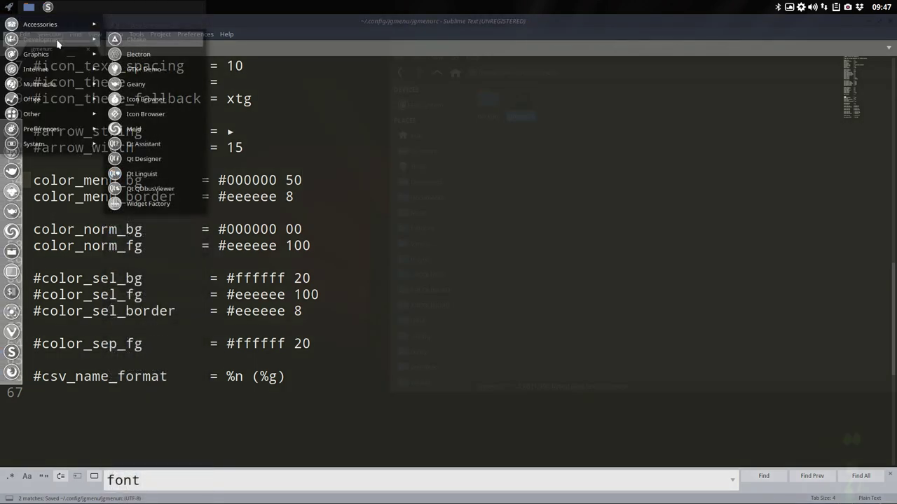
mouse_move(60, 117)
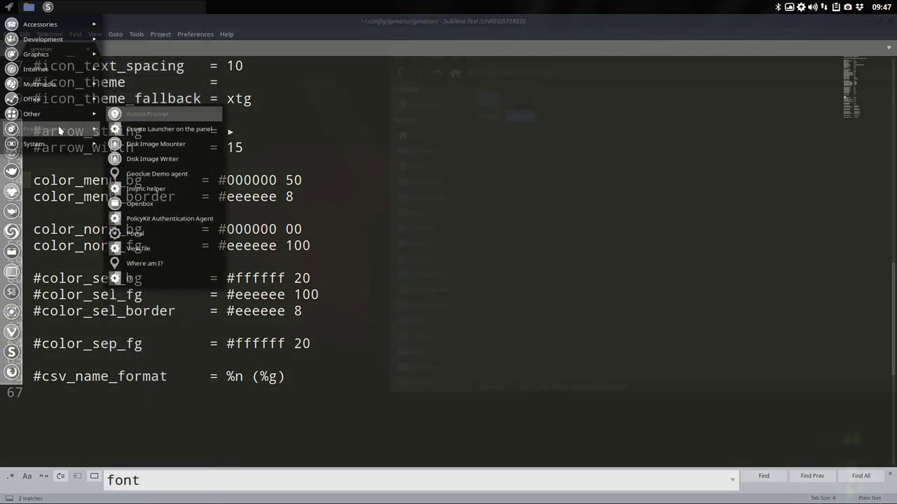
mouse_move(42, 144)
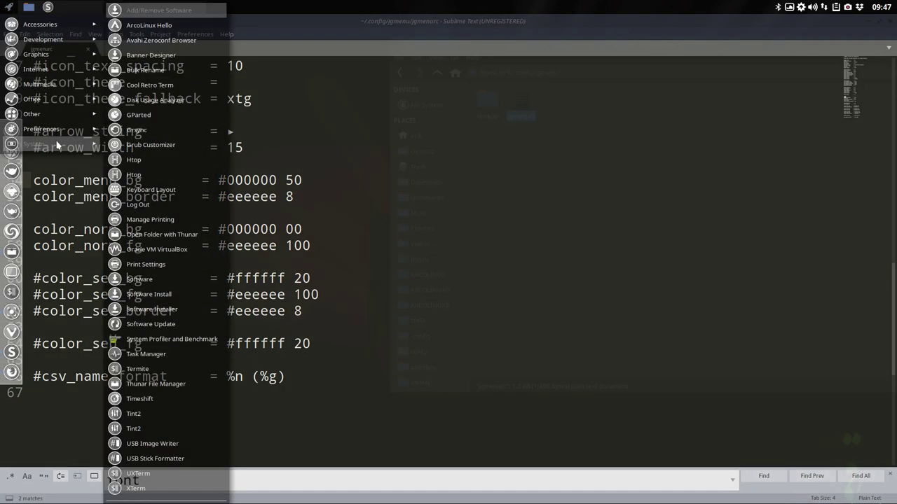
click(441, 200)
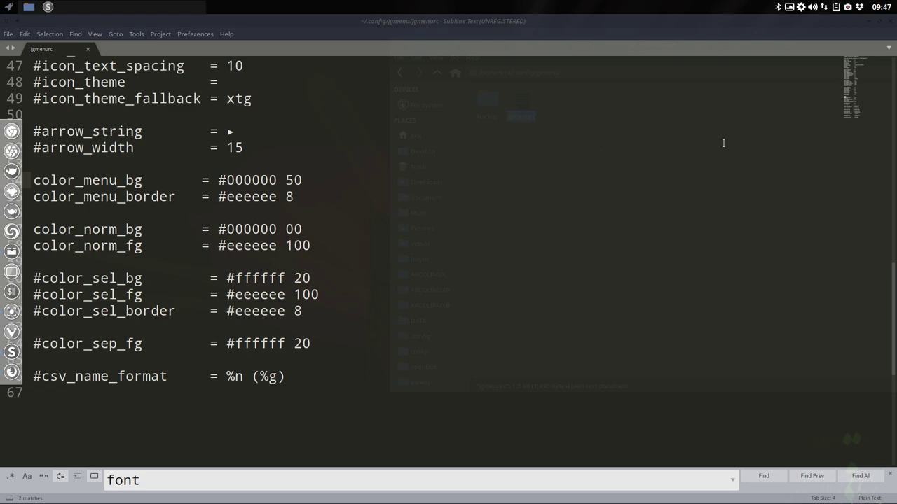
Step: Review the menu and item settings from the start of jgmenurc, and compare them with the Office, Other and Development submenus
scroll(401, 211, up, 15)
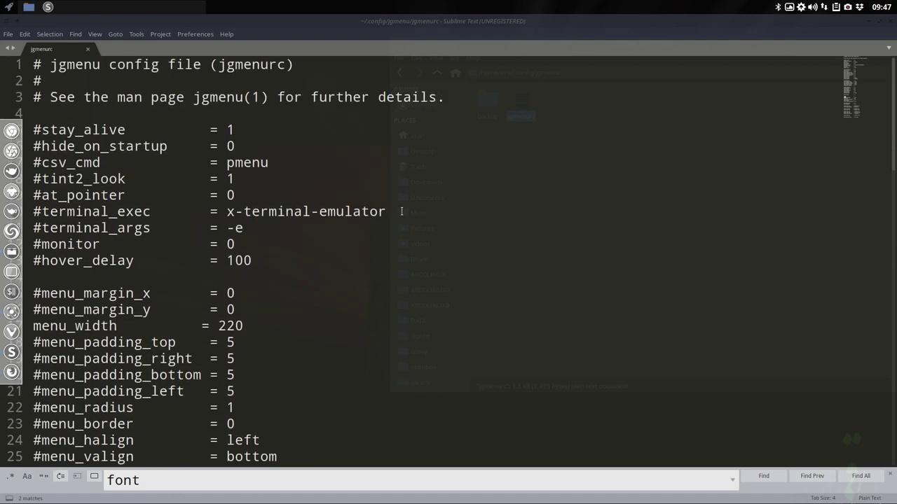
scroll(237, 439, down, 8)
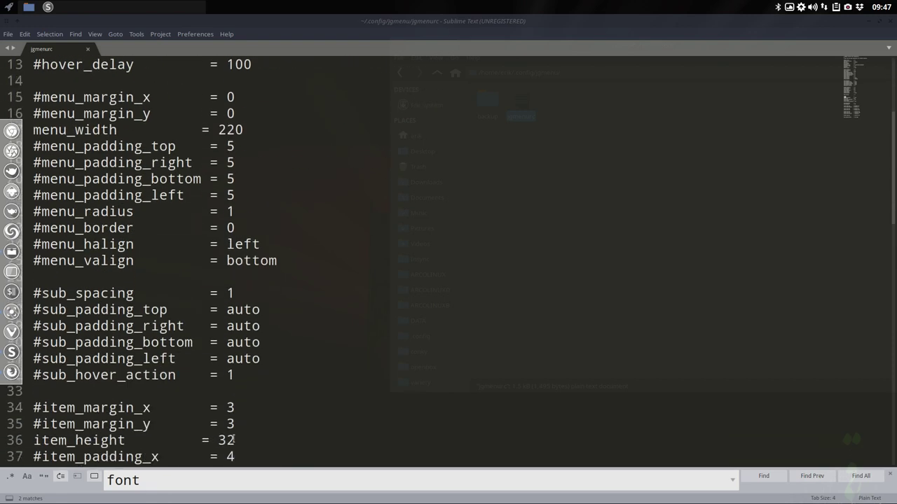
click(9, 6)
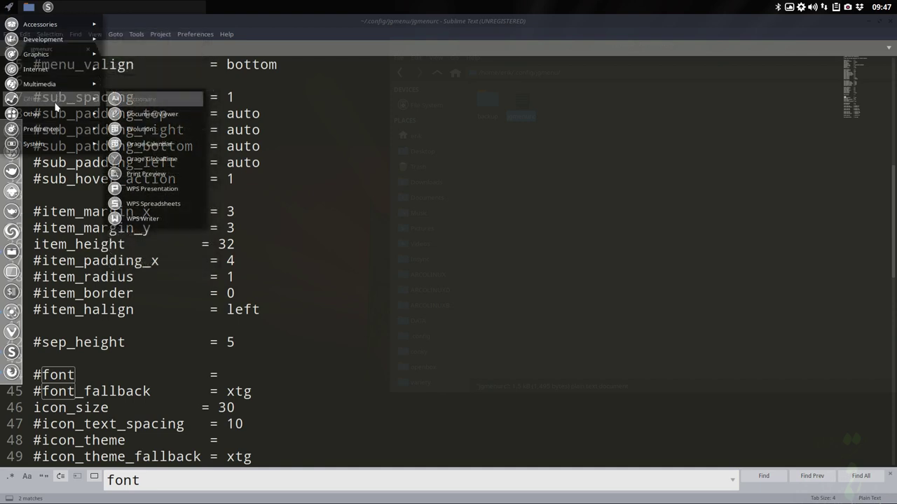
mouse_move(54, 115)
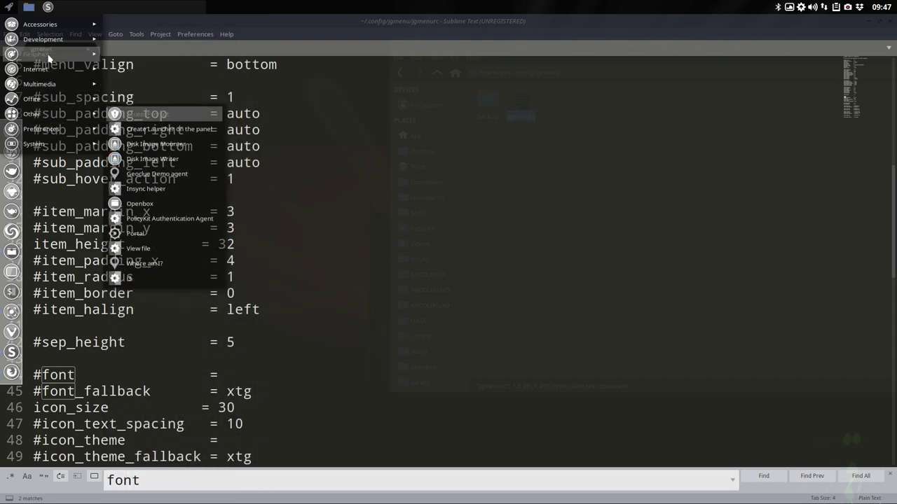
mouse_move(52, 46)
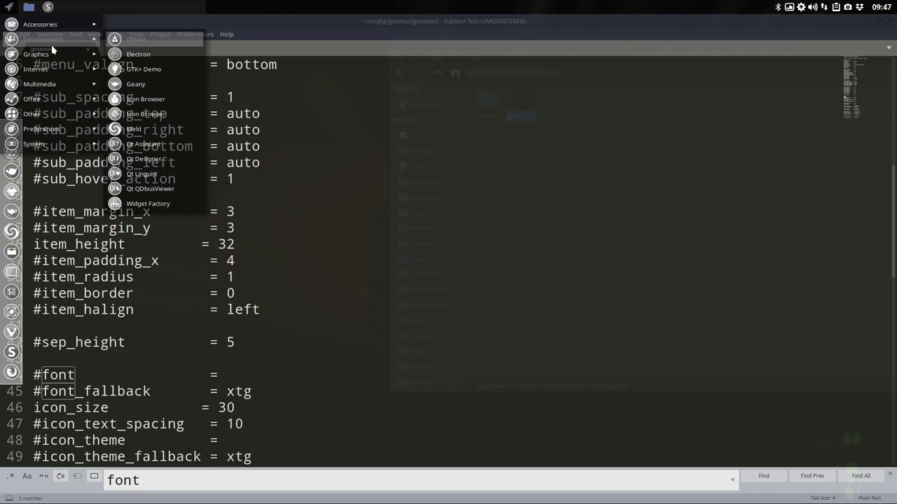
click(340, 192)
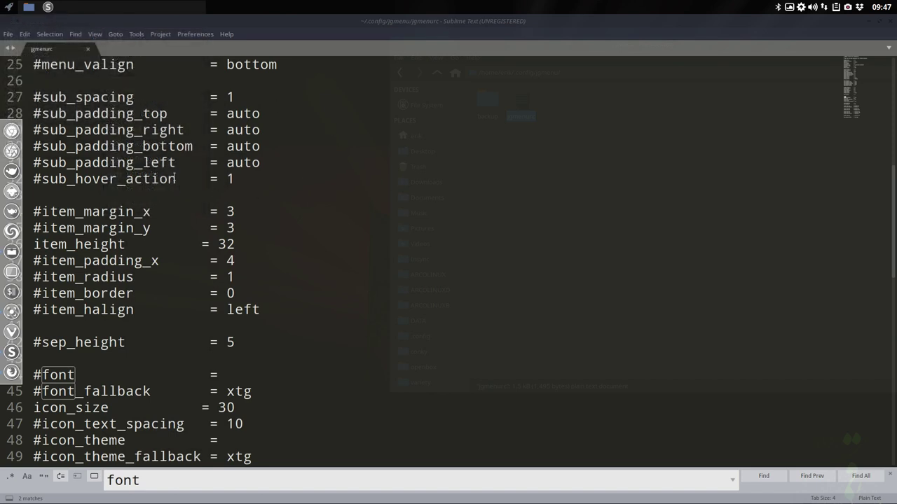